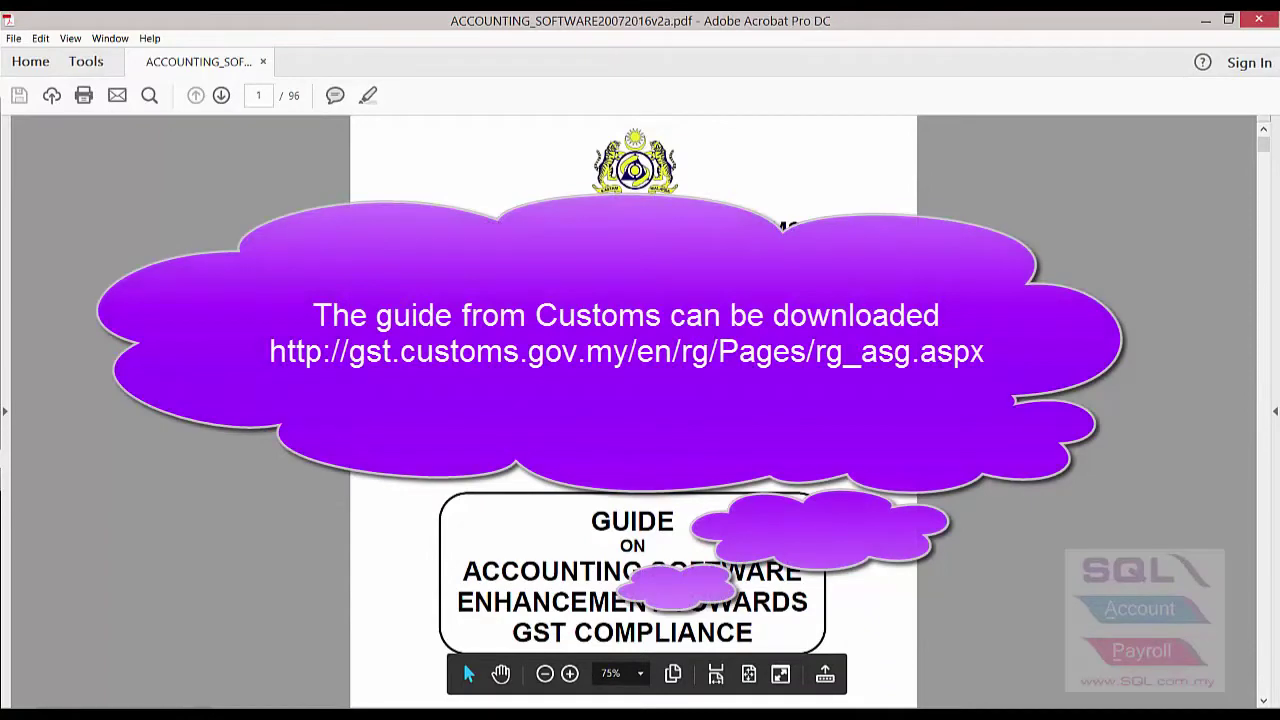
# Go to page 39 of the guide and zoom in to read the purchase tax code table
pyautogui.scroll(-2, 462, 659)
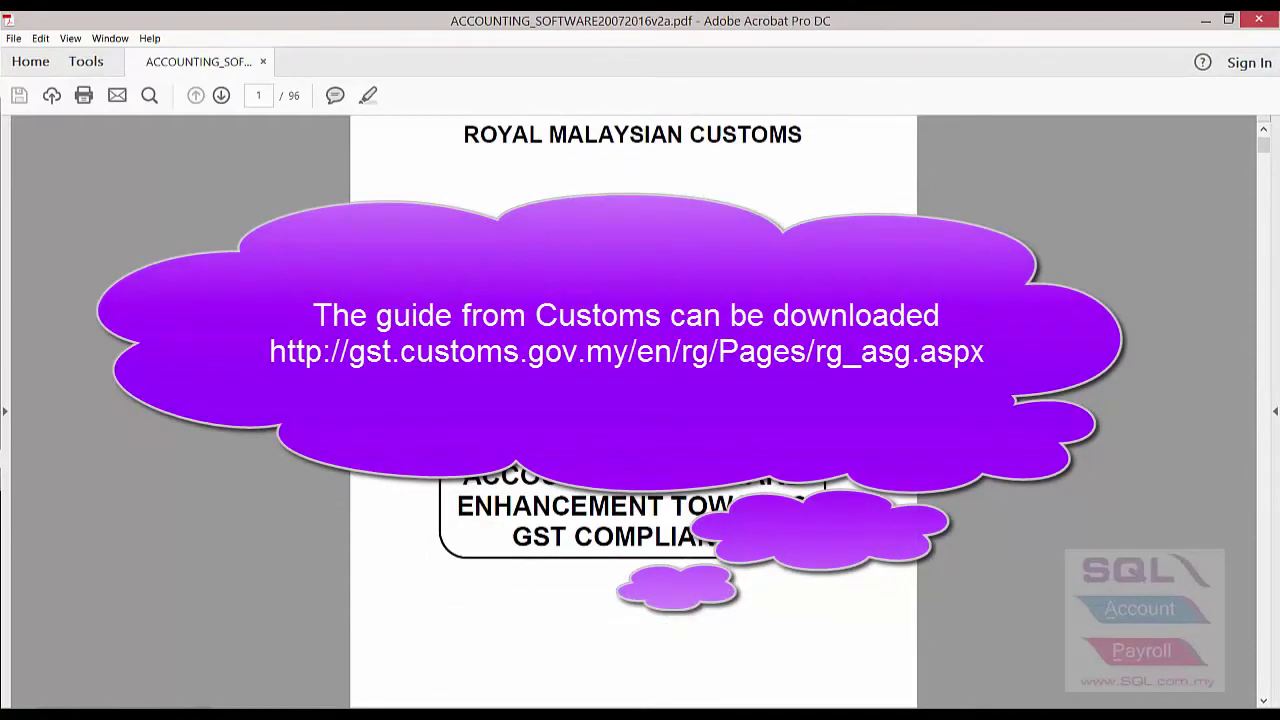
pyautogui.click(262, 97)
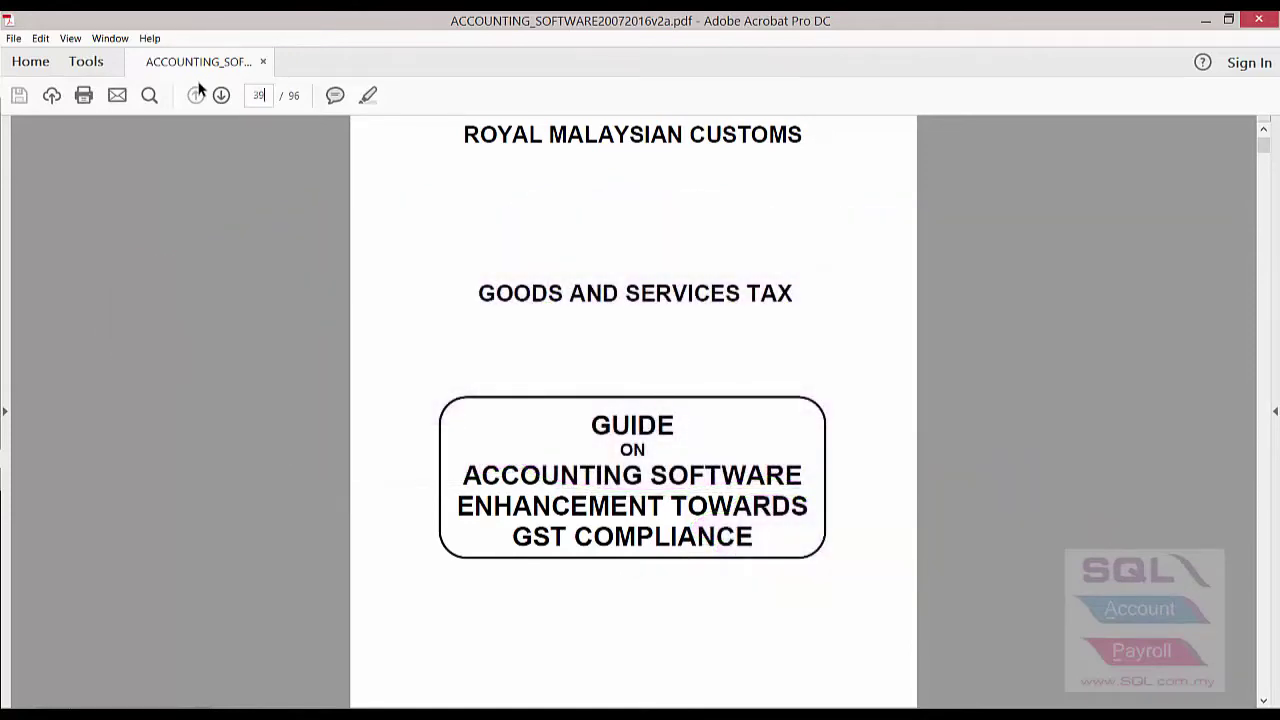
pyautogui.write('39')
pyautogui.press('Return')
pyautogui.hotkey('ctrl', '+')
pyautogui.scroll(-5, 970, 370)
pyautogui.scroll(-3, 978, 371)
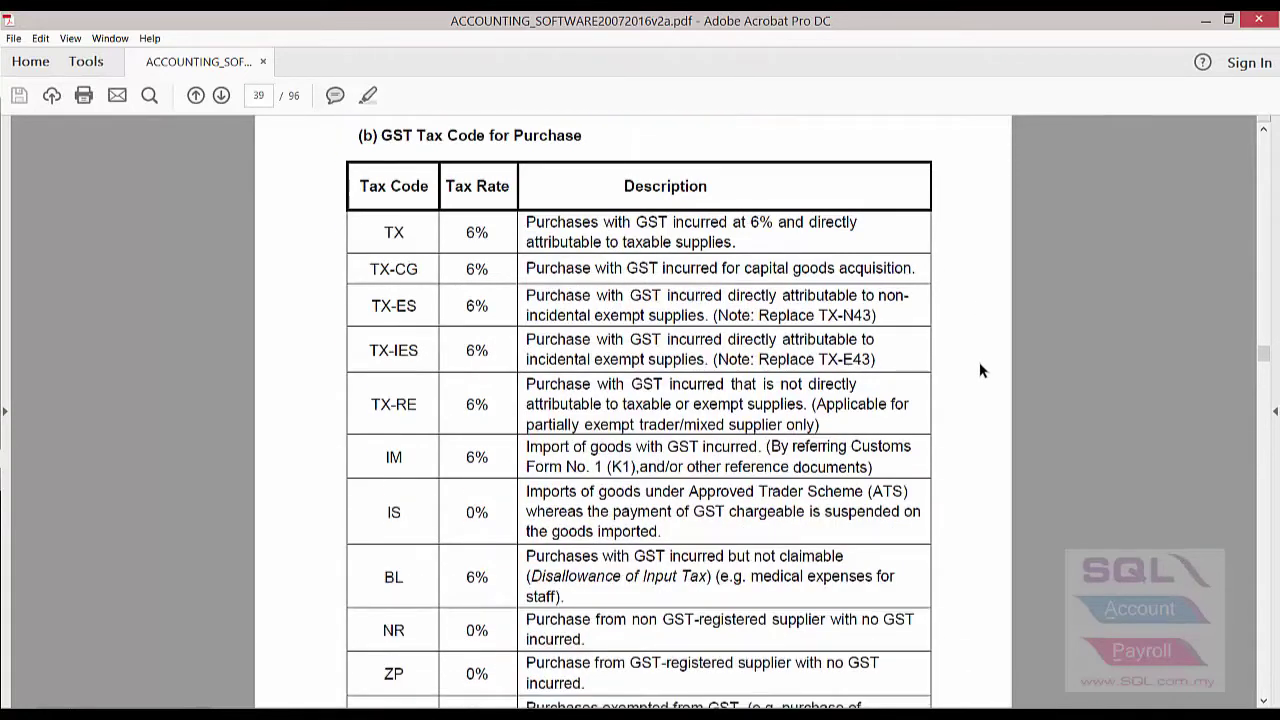
pyautogui.scroll(-1, 980, 370)
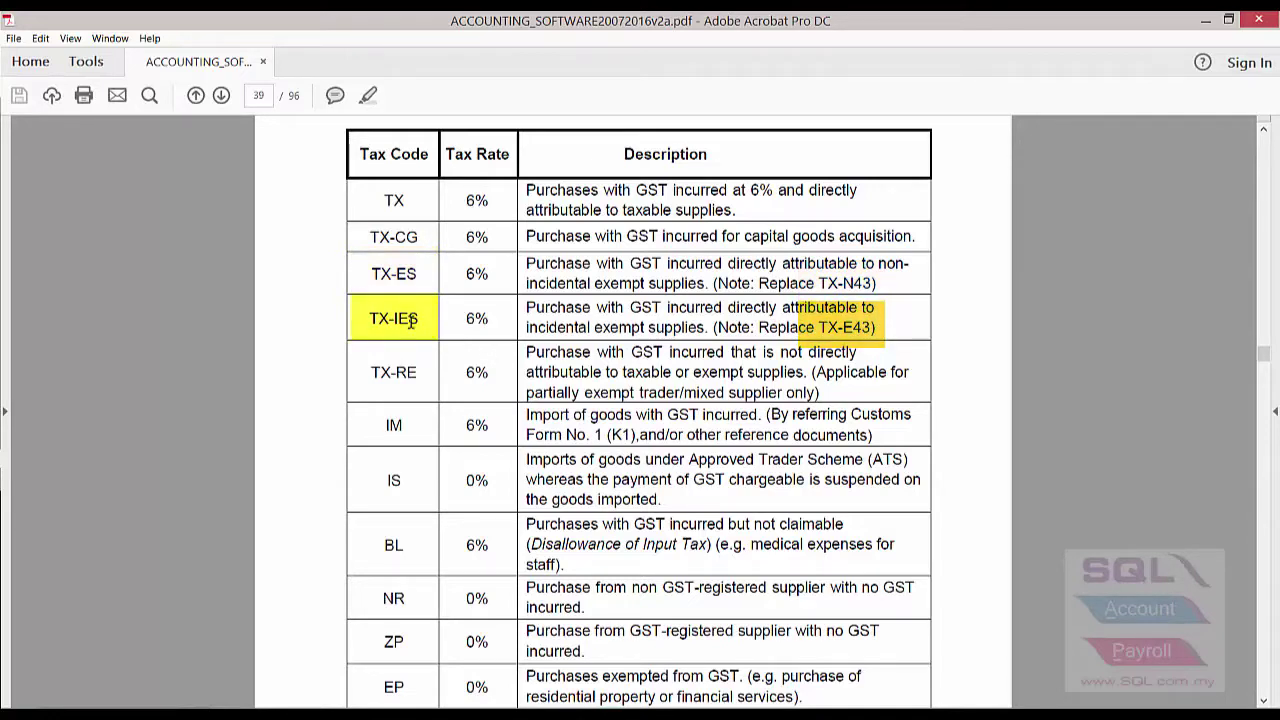
pyautogui.scroll(-3, 411, 321)
pyautogui.scroll(-10, 411, 321)
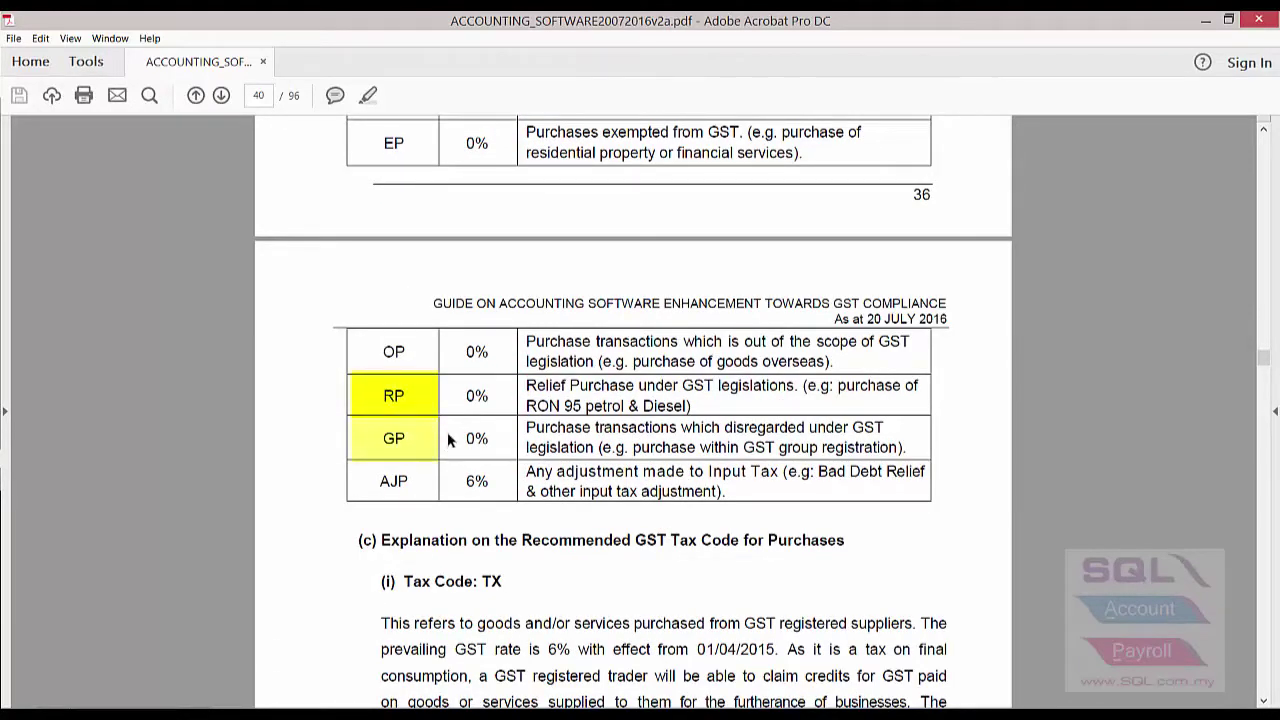
# Go to page 44 to view the supply tax code table, where IES replaces ES43
pyautogui.moveTo(266, 96); pyautogui.dragTo(225, 88)
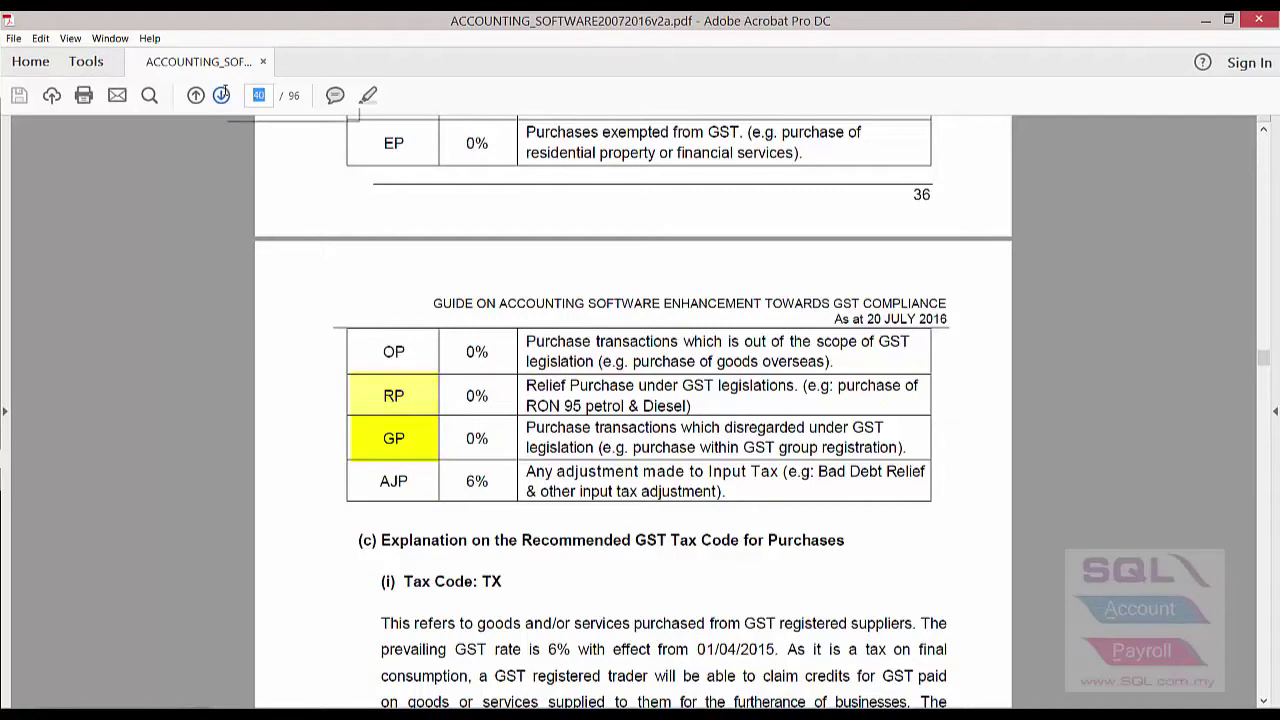
pyautogui.write('44')
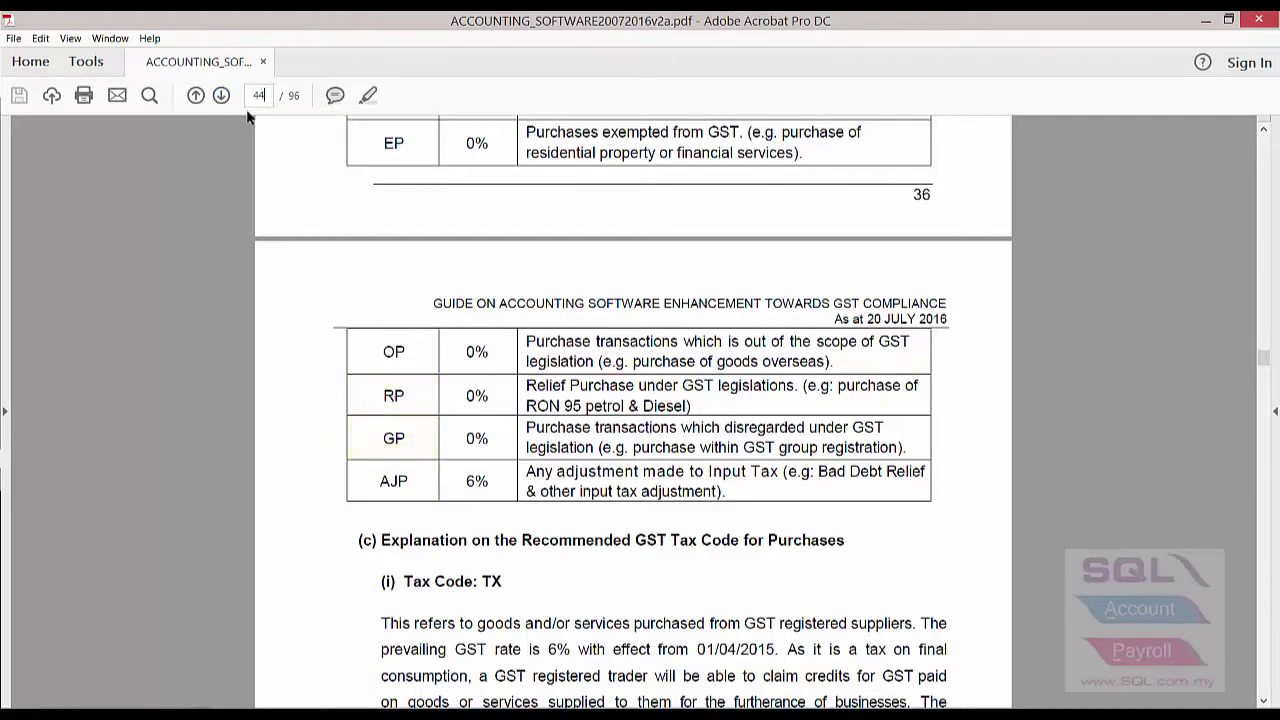
pyautogui.press('Return')
pyautogui.scroll(-2, 506, 375)
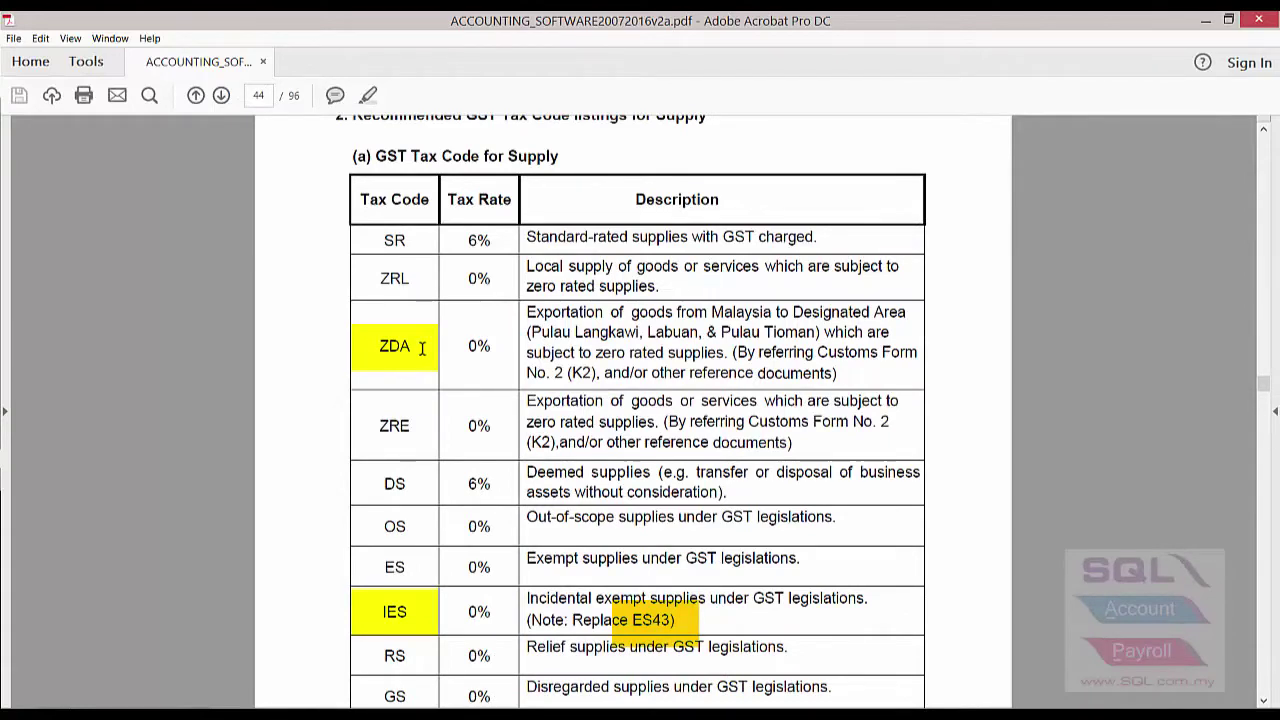
pyautogui.scroll(-2, 423, 348)
pyautogui.scroll(-1, 423, 349)
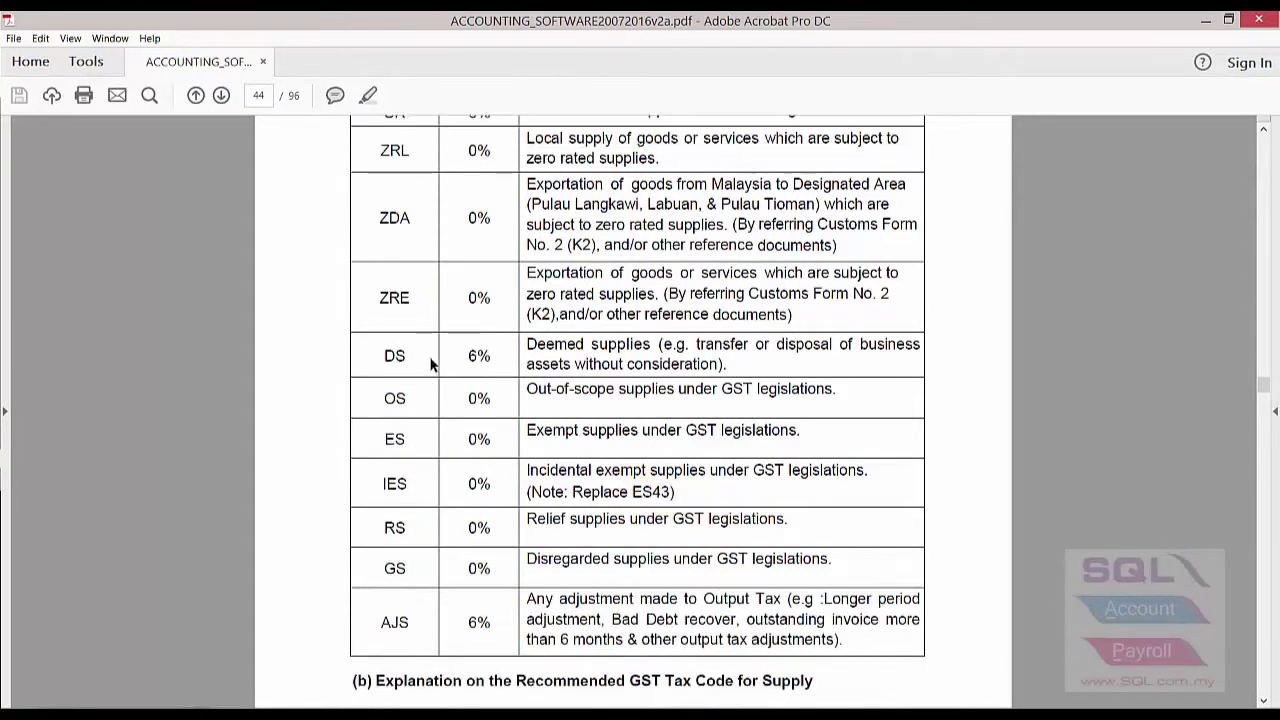
pyautogui.scroll(3, 575, 488)
pyautogui.scroll(5, 541, 487)
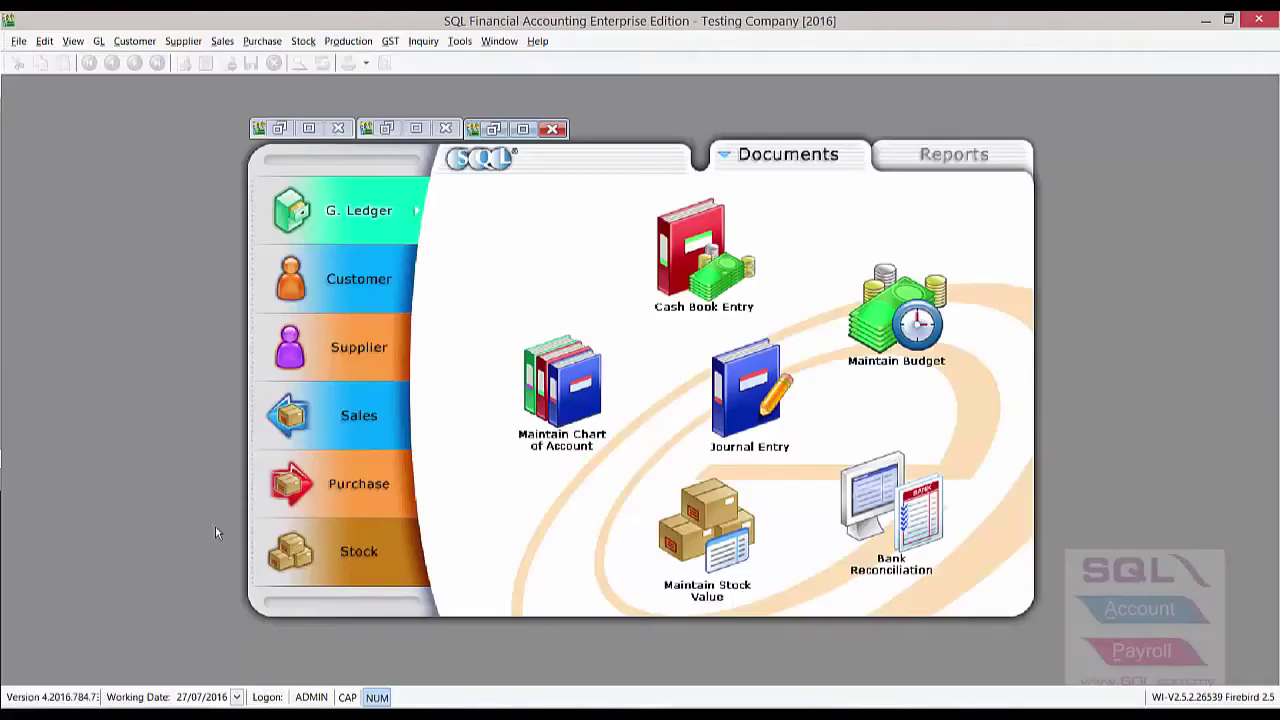
# Confirm version 4.2016.784.733 in the About box, close it, and show the GST menu
pyautogui.click(540, 42)
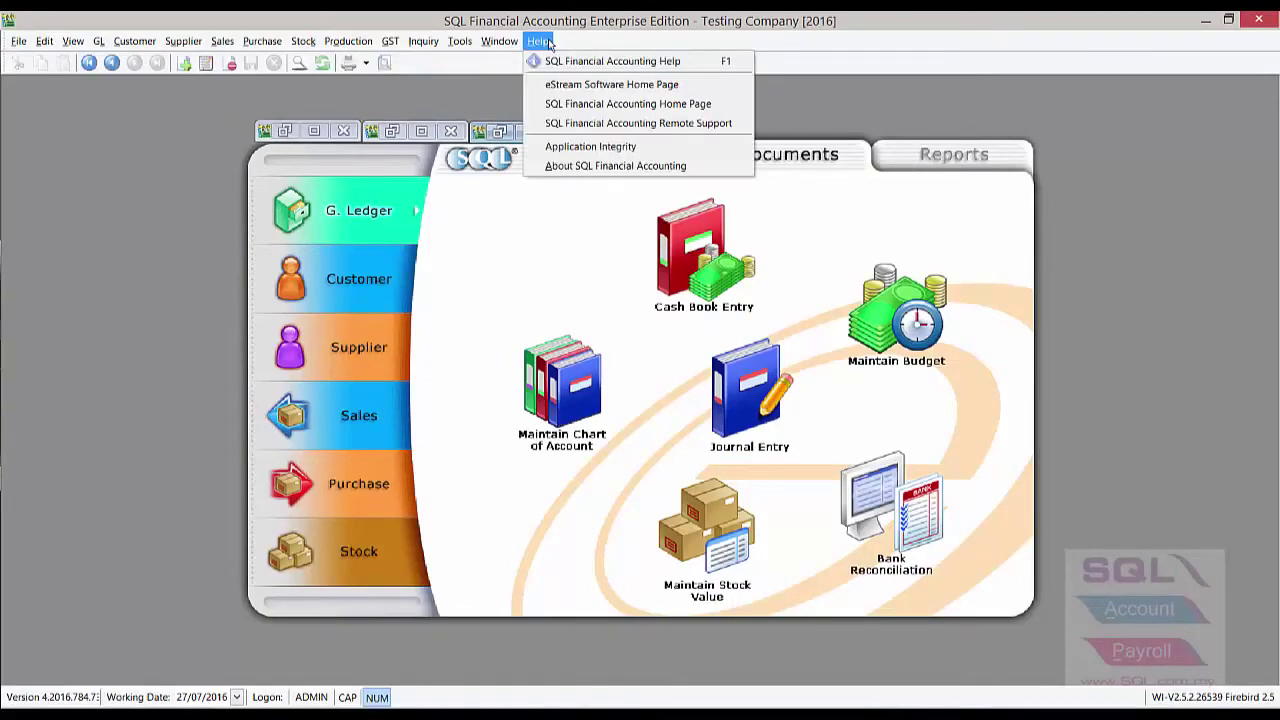
pyautogui.click(558, 166)
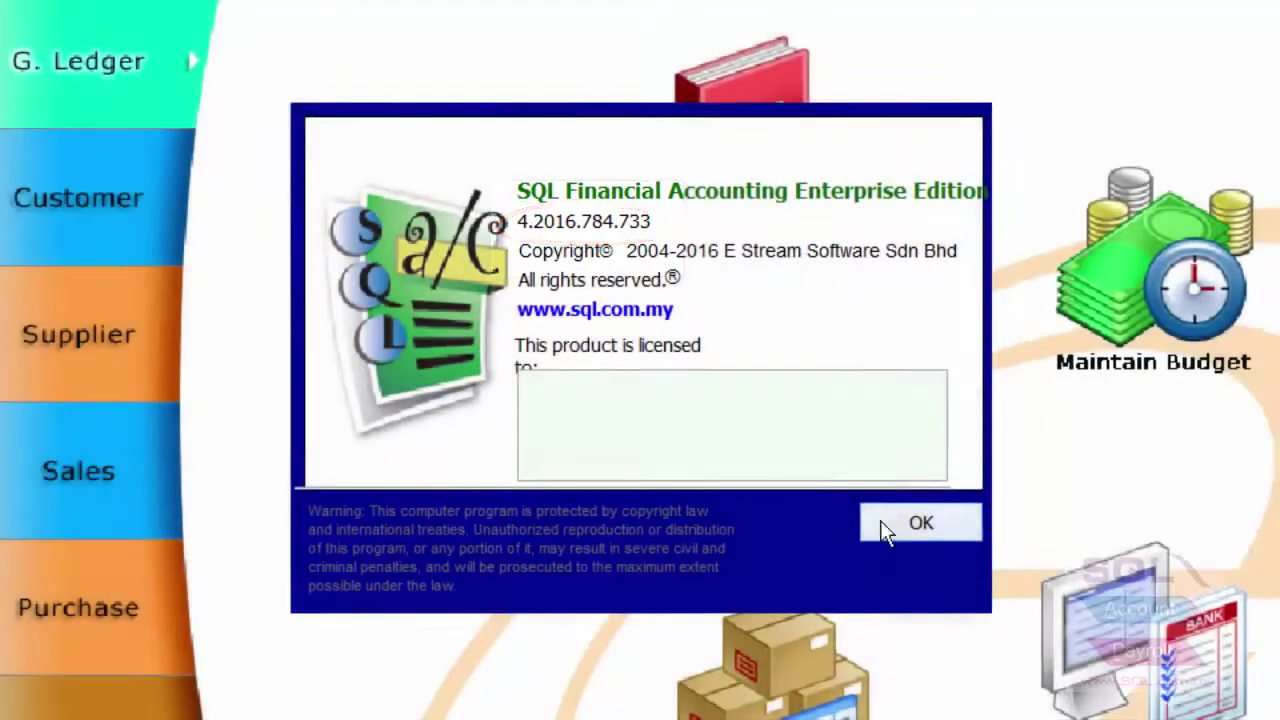
pyautogui.click(888, 525)
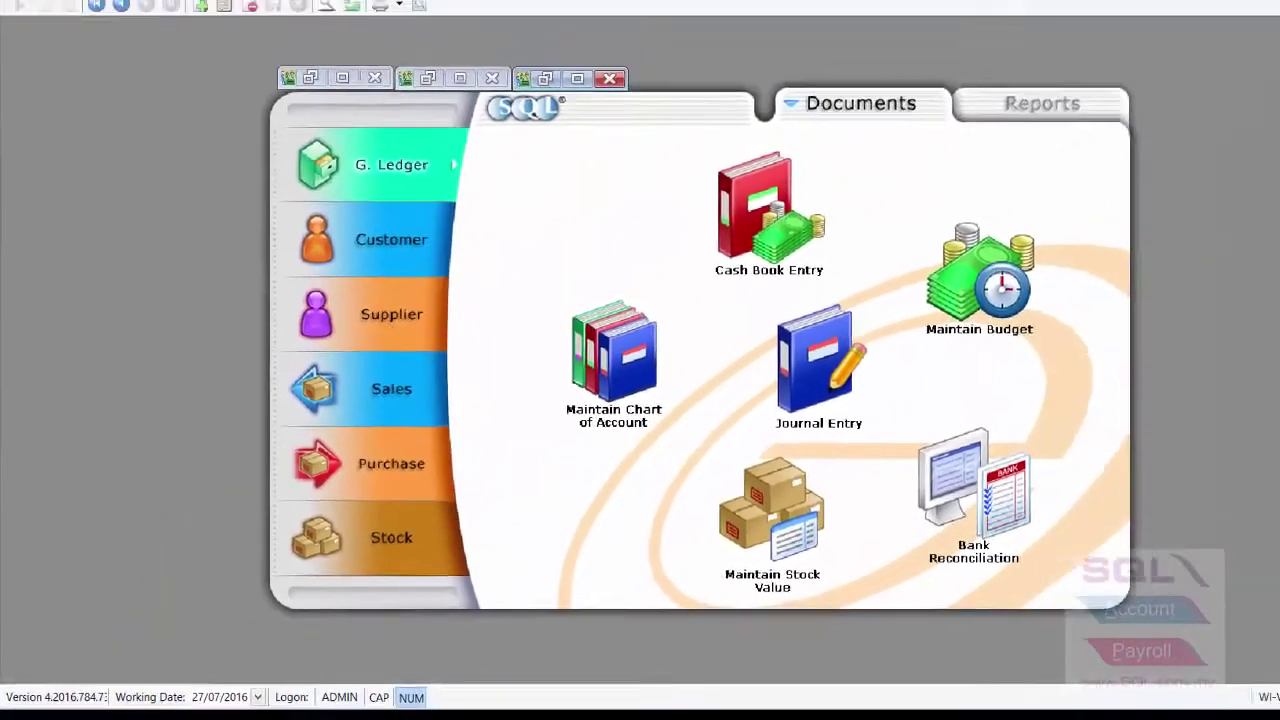
pyautogui.click(388, 41)
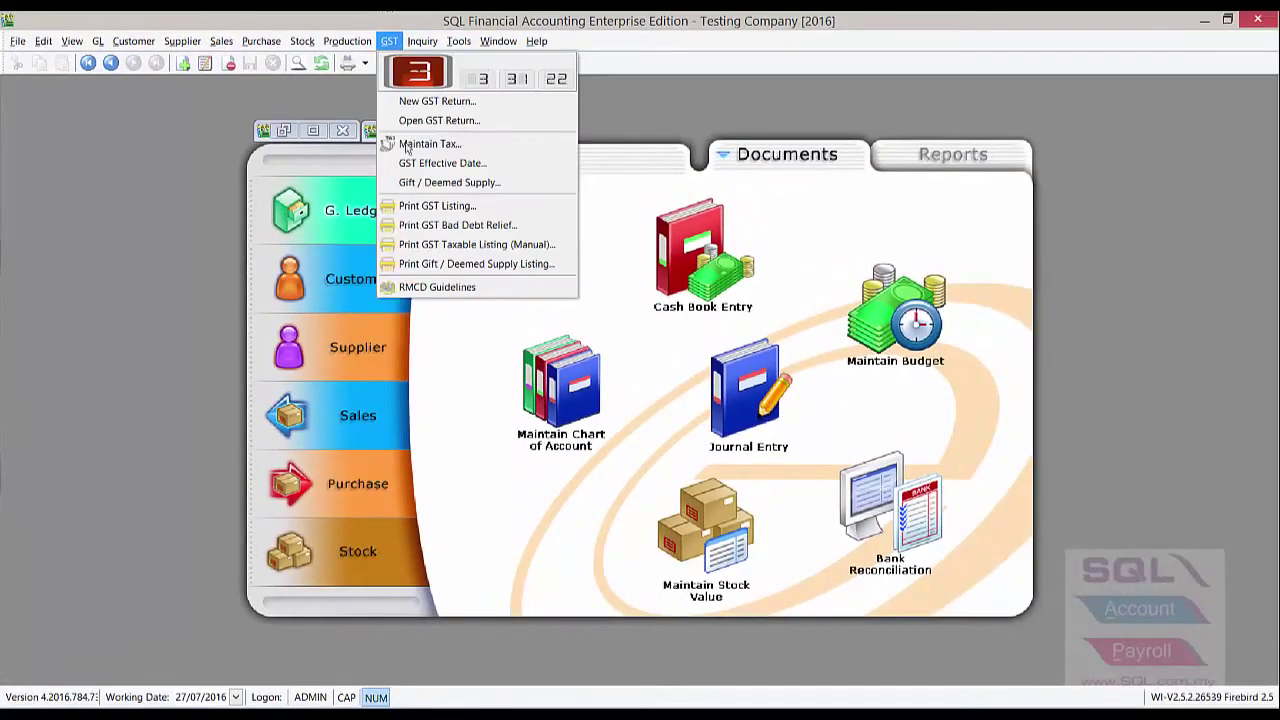
# Open Maintain Tax and browse existing codes, selecting the TX-E43, TX-N43 and TX-RE rows
pyautogui.click(408, 148)
pyautogui.moveTo(495, 106); pyautogui.dragTo(668, 160)
pyautogui.click(290, 248)
pyautogui.scroll(-3, 248, 505)
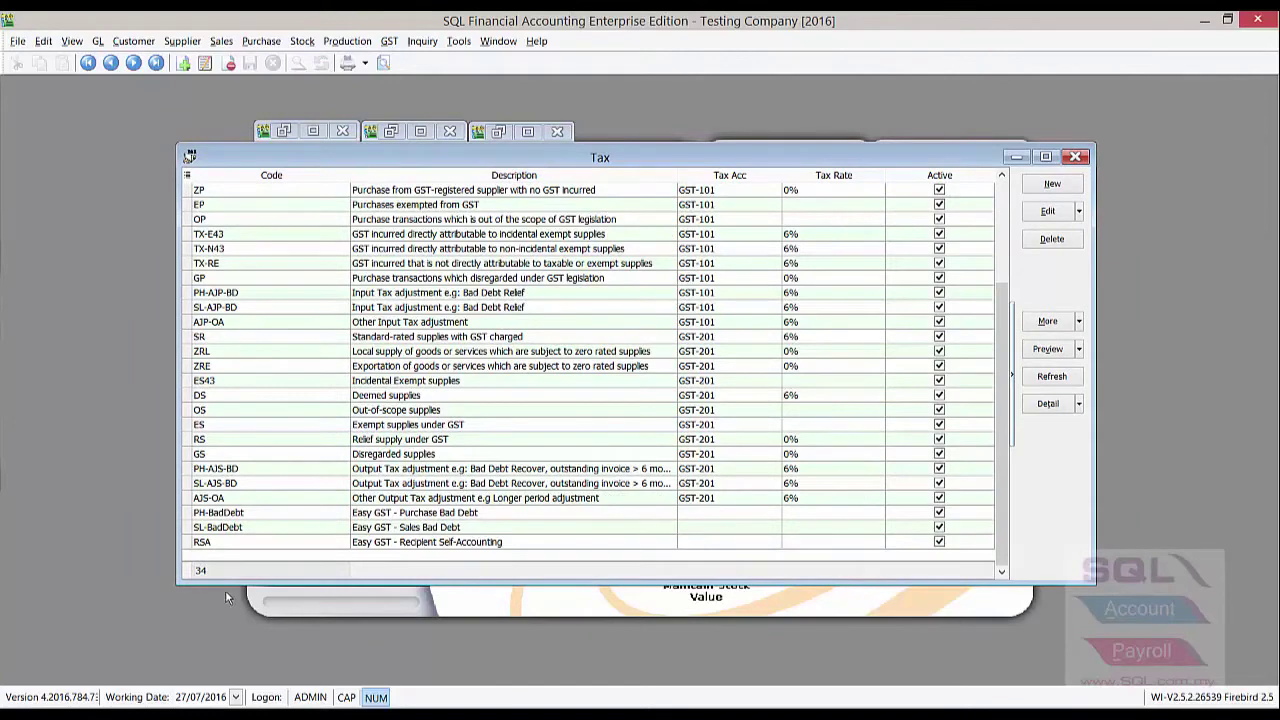
pyautogui.scroll(3, 251, 467)
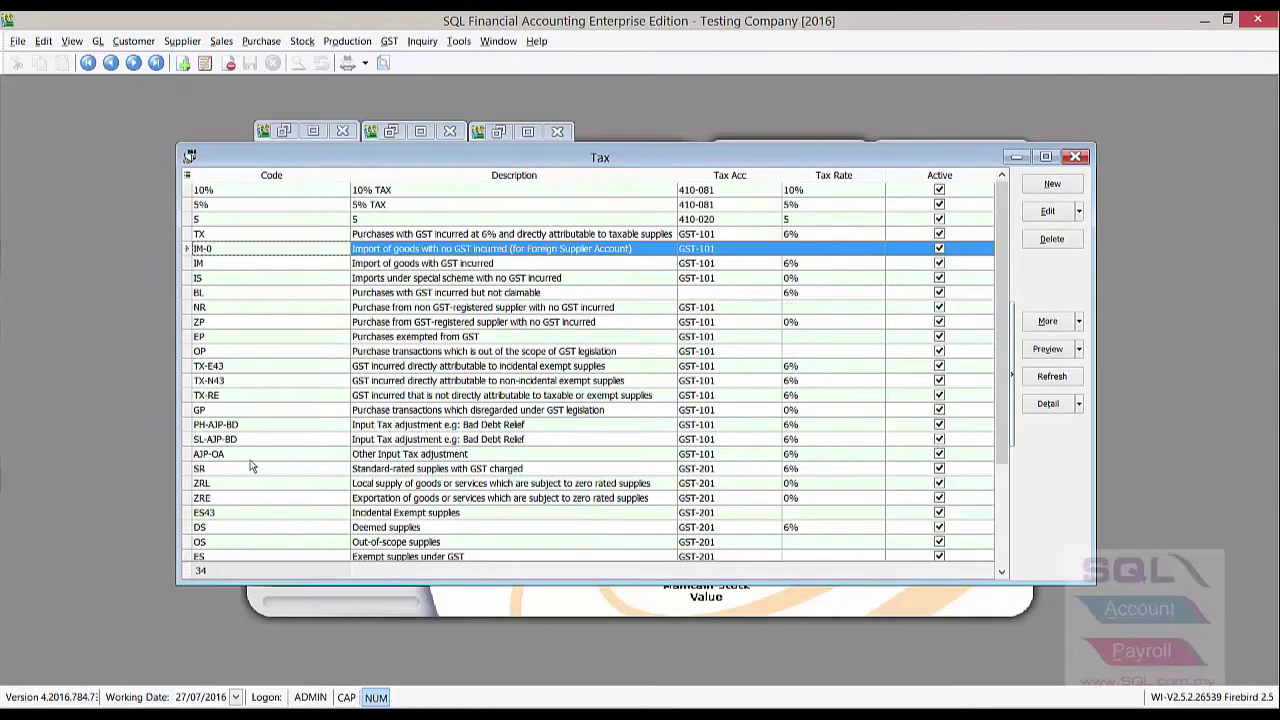
pyautogui.click(292, 367)
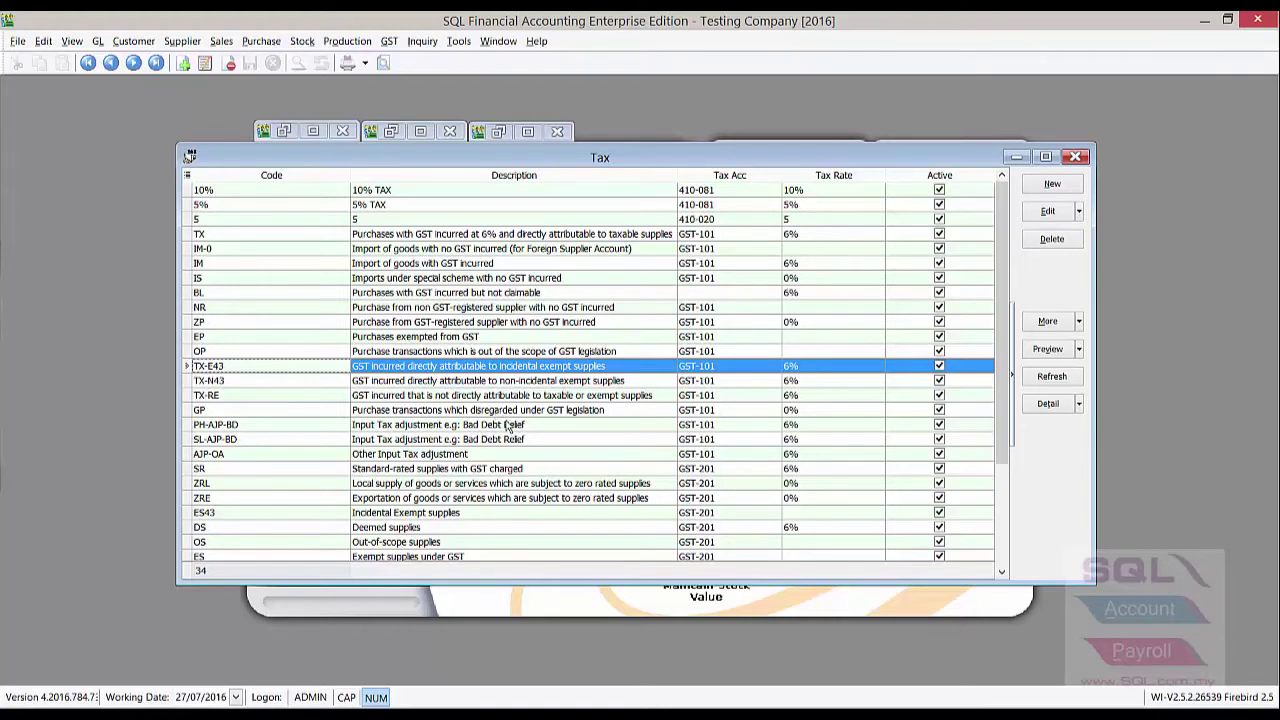
pyautogui.click(236, 380)
pyautogui.click(238, 367)
pyautogui.click(240, 394)
pyautogui.click(241, 367)
pyautogui.click(243, 381)
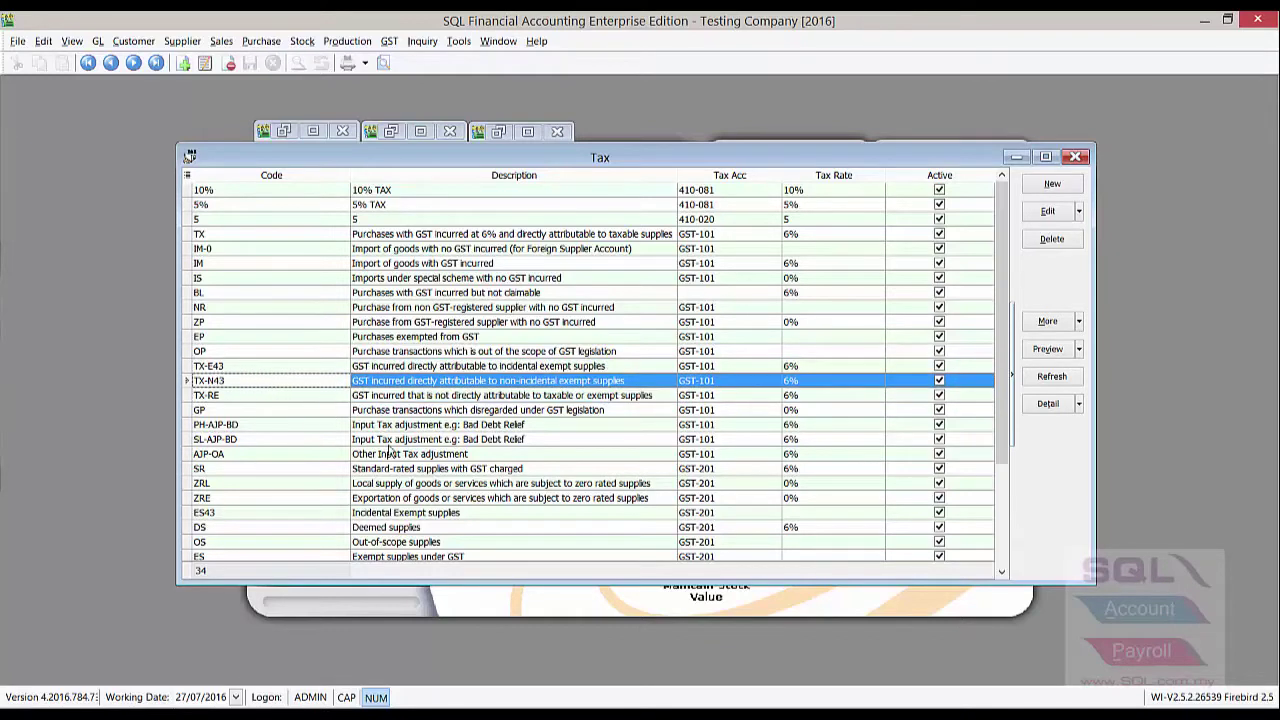
pyautogui.scroll(-3, 455, 455)
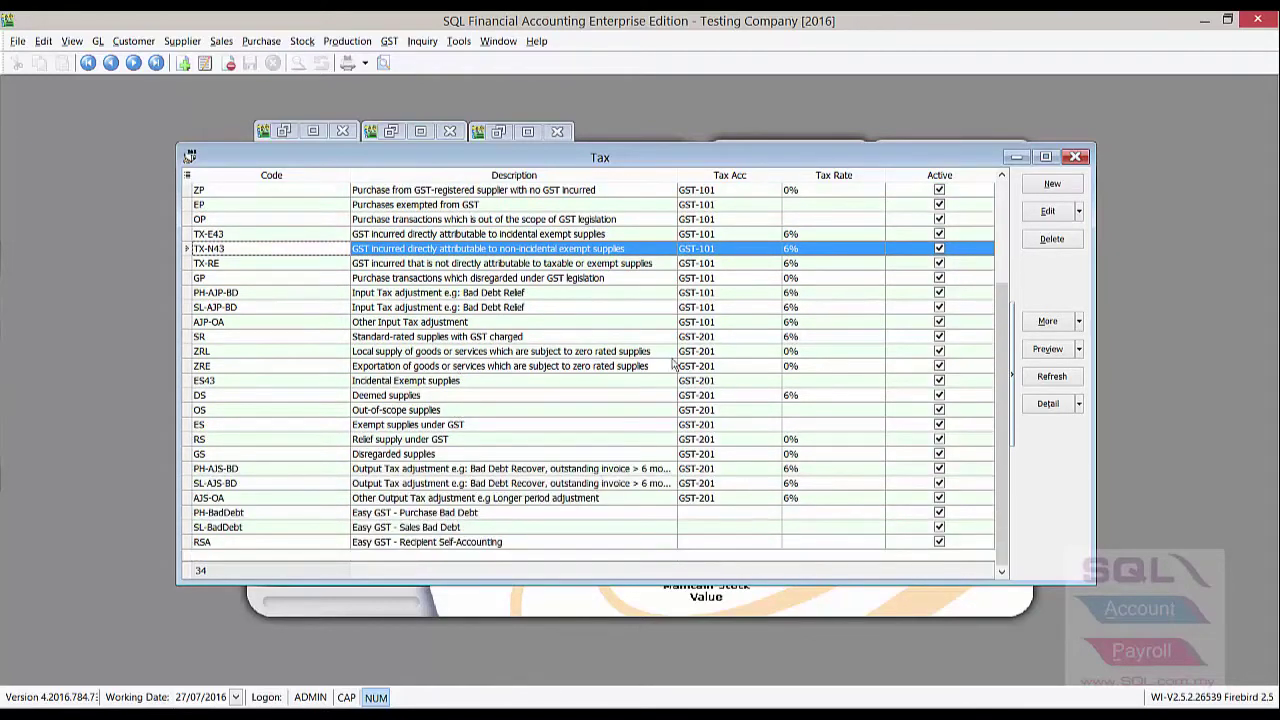
# Create tax code TX-CG from the pasted TX details (6%, GST-101), save it, and close Tax
pyautogui.click(1052, 186)
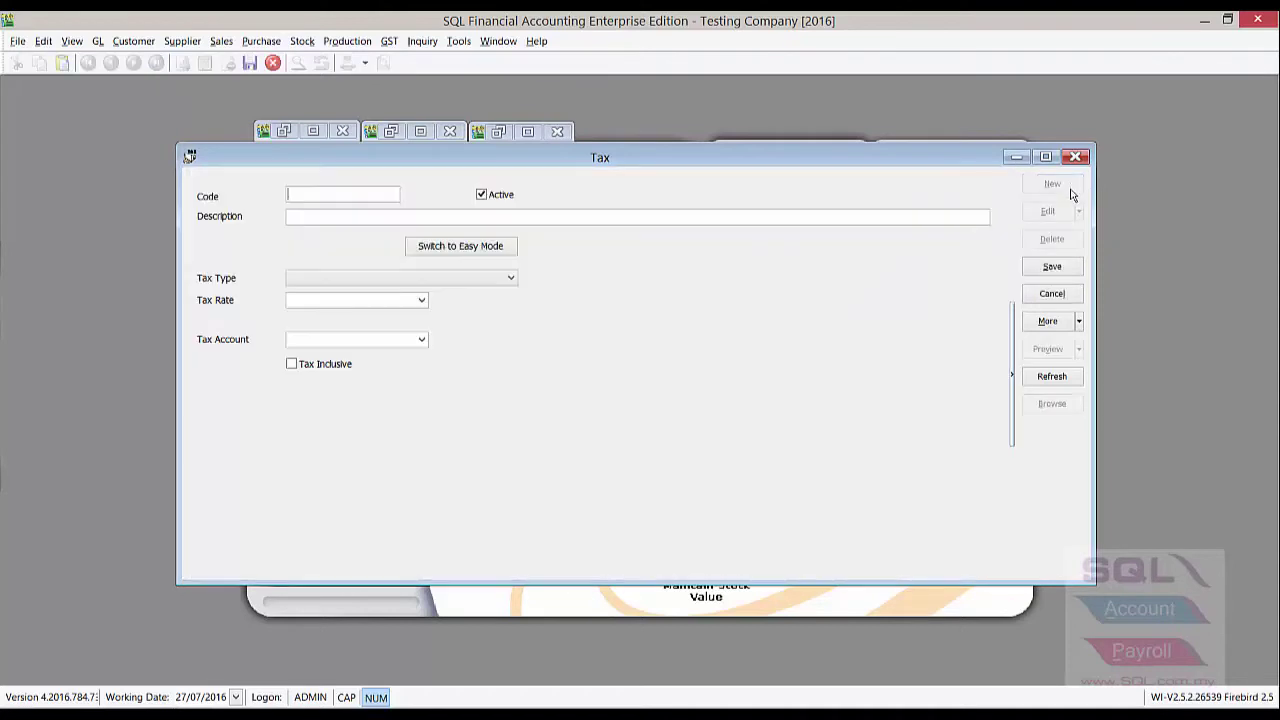
pyautogui.click(1079, 321)
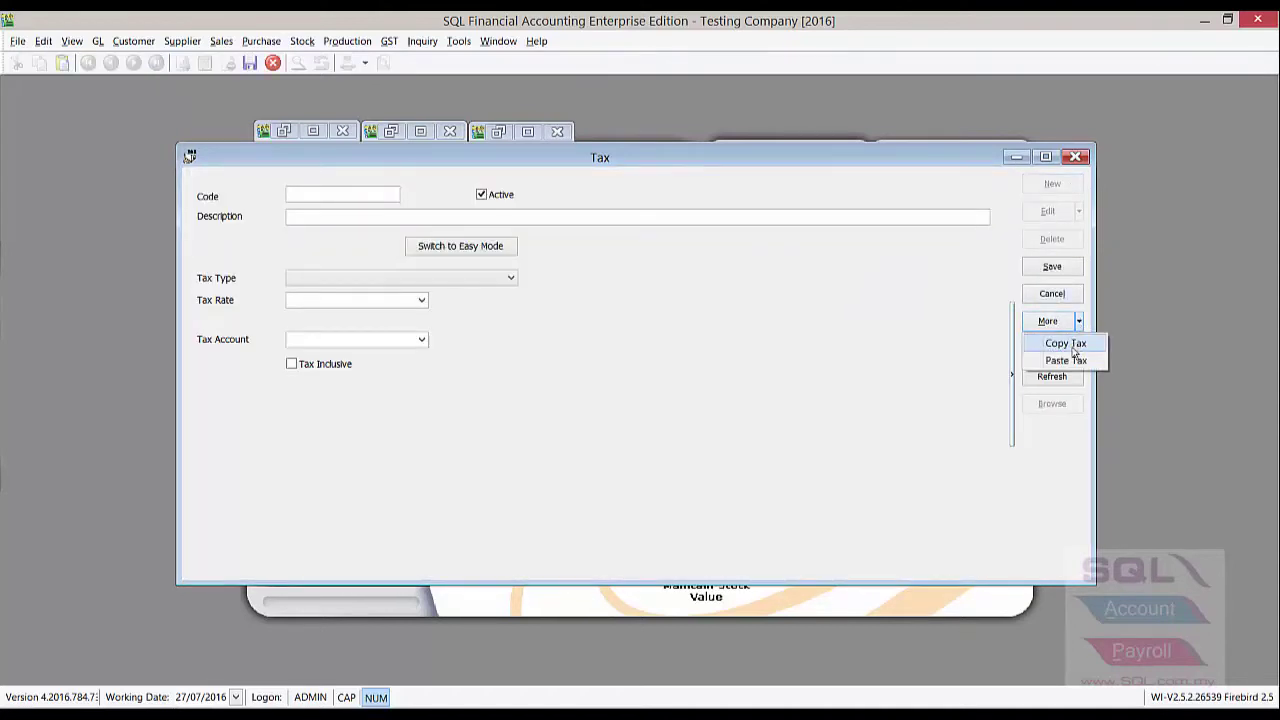
pyautogui.click(1104, 360)
pyautogui.click(378, 190)
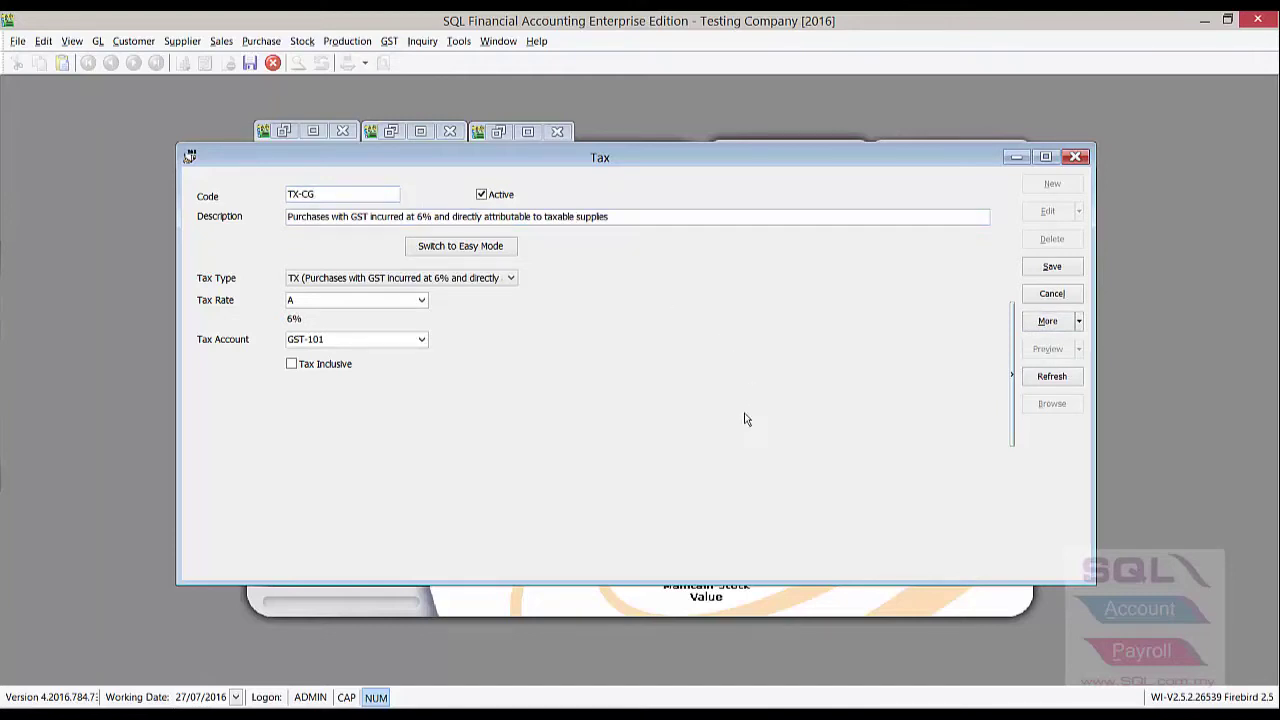
pyautogui.click(1055, 267)
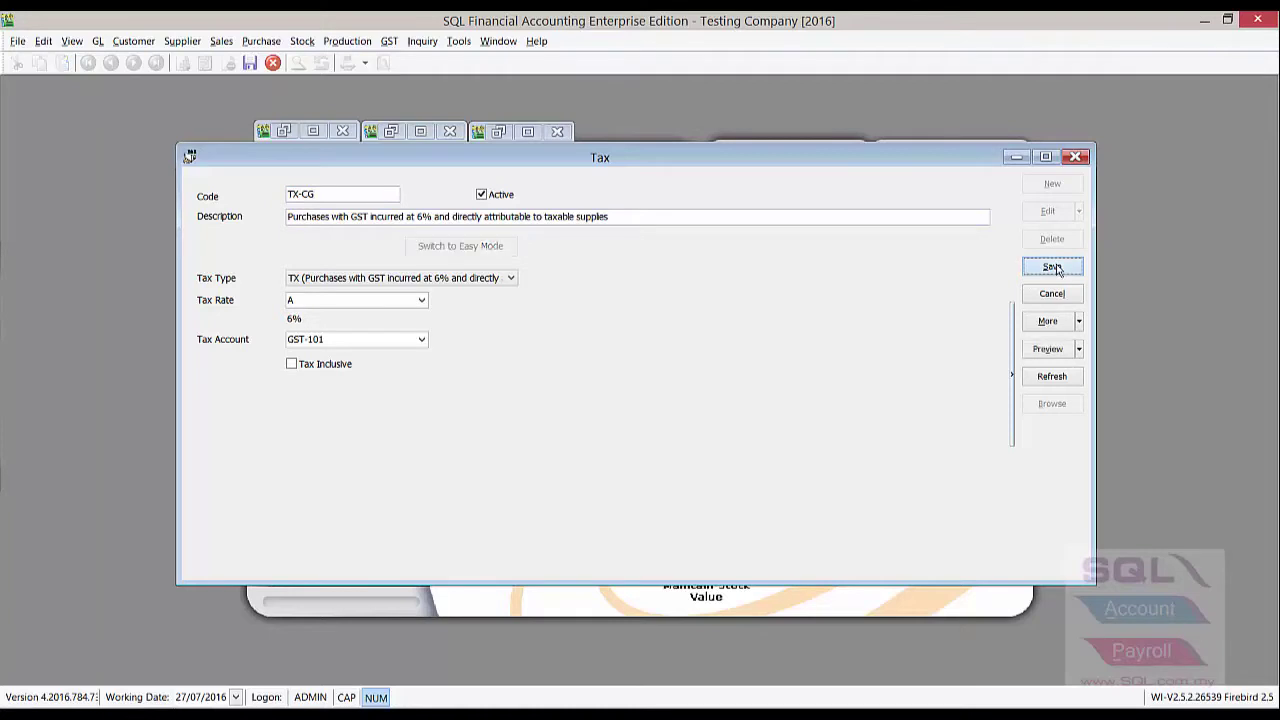
pyautogui.click(1075, 157)
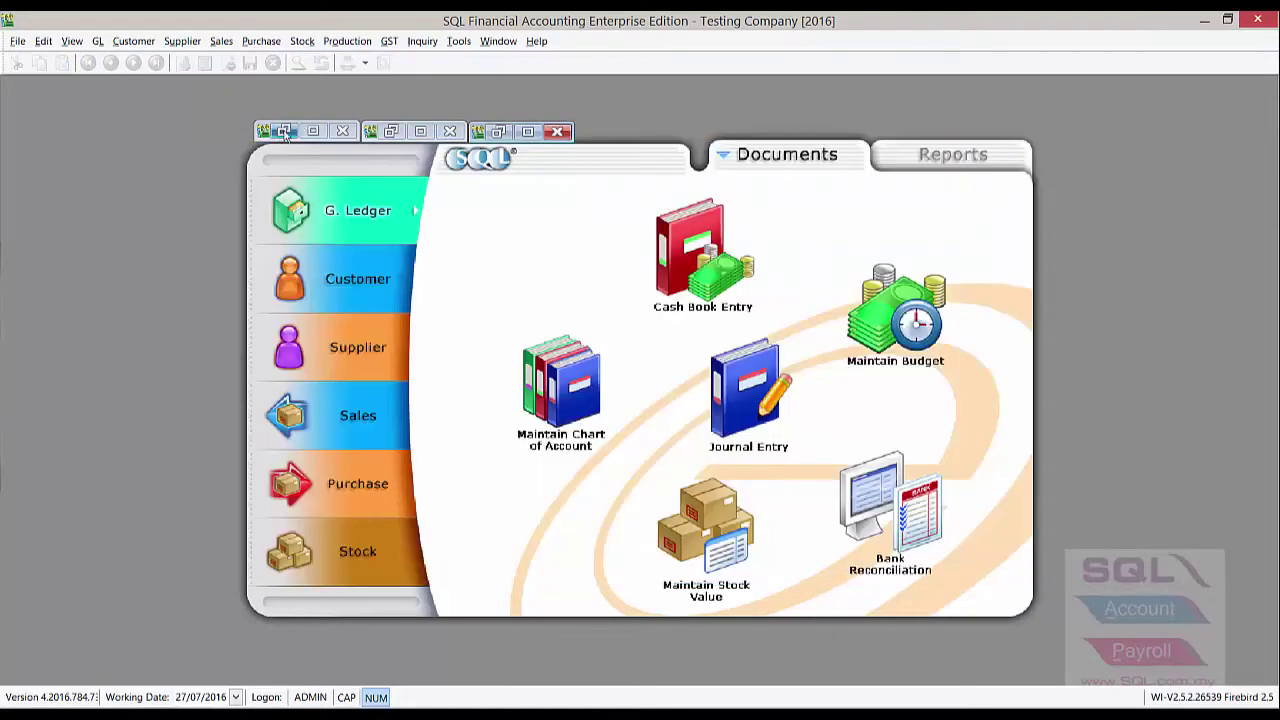
# Review the tax codes on the sales invoice line and the purchase invoice lines
pyautogui.click(391, 131)
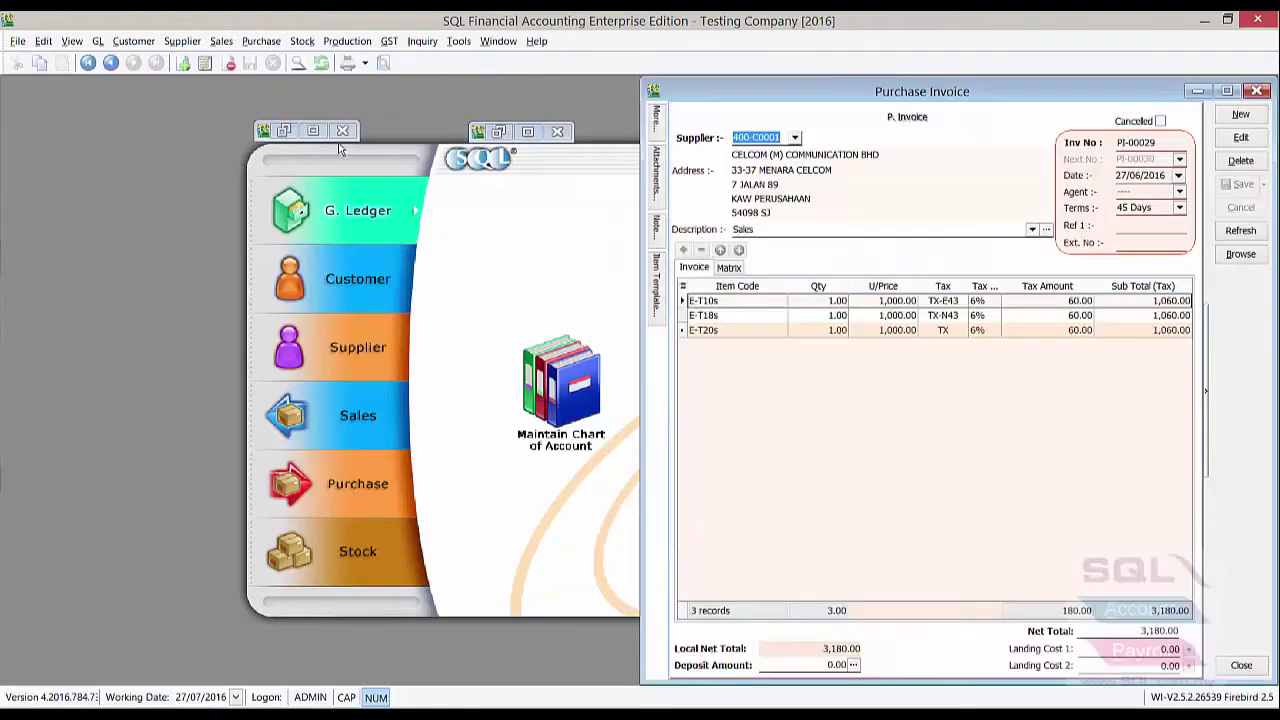
pyautogui.click(284, 131)
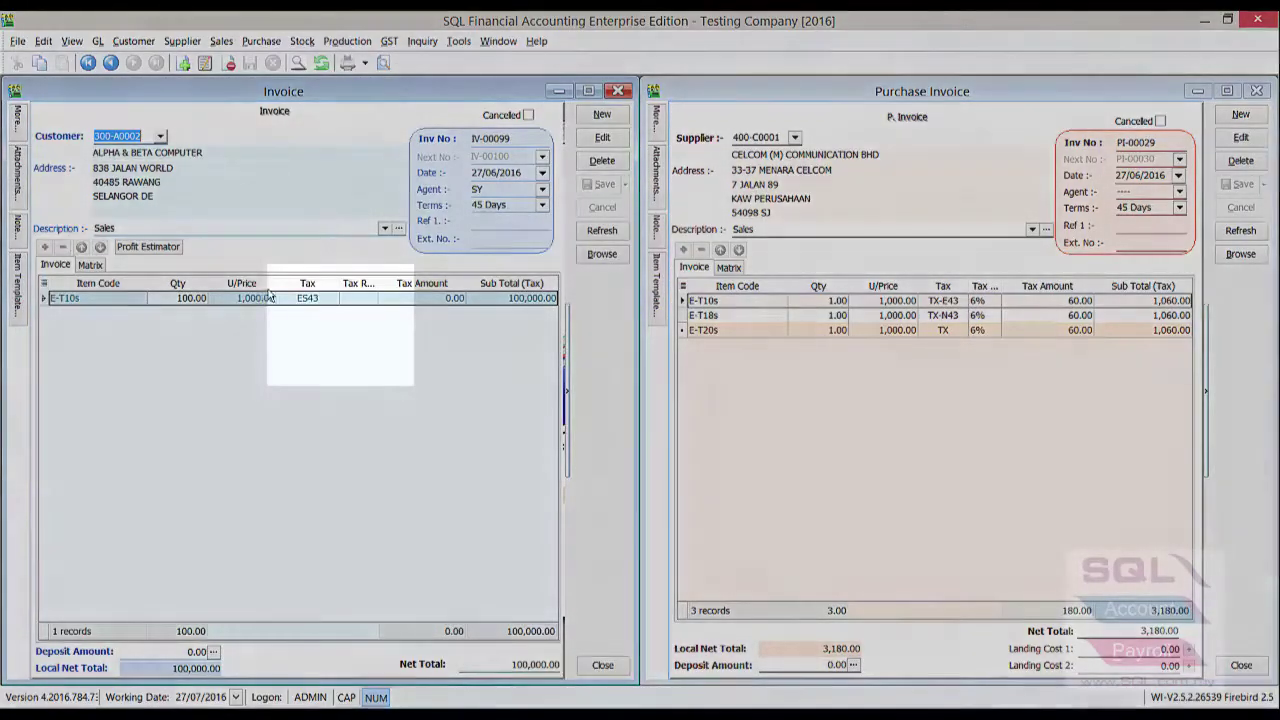
pyautogui.click(300, 298)
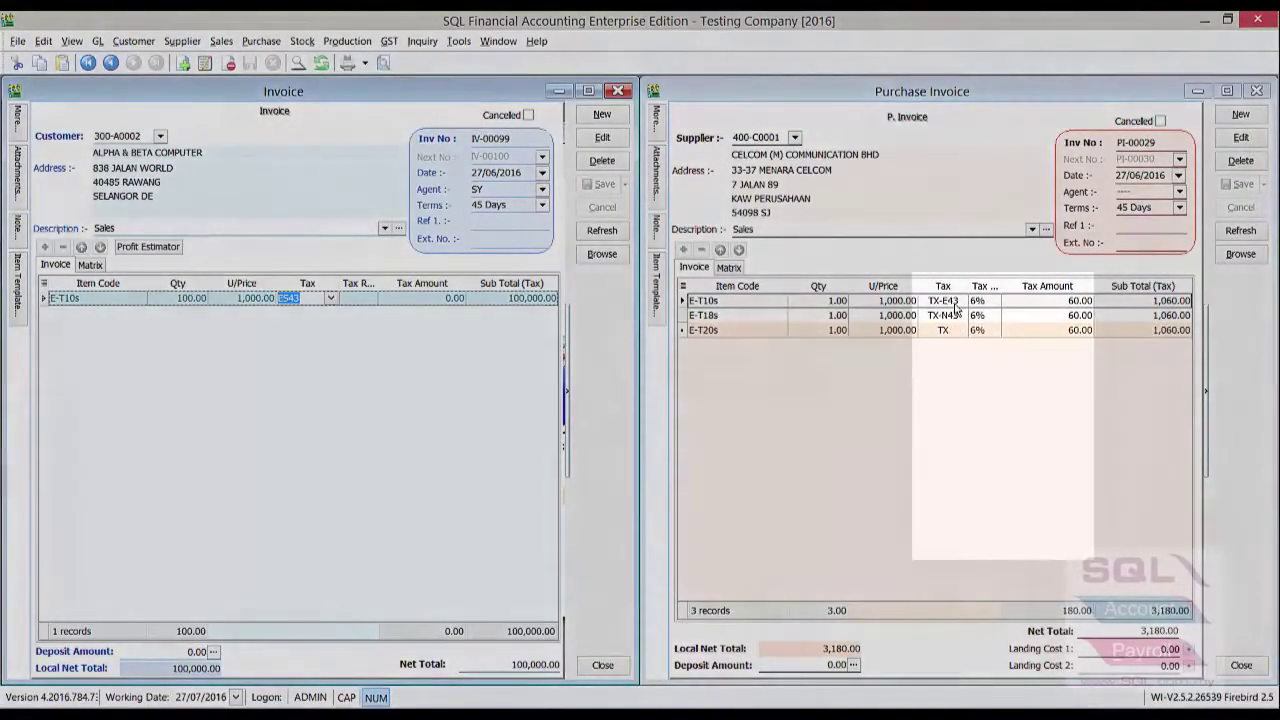
pyautogui.click(955, 302)
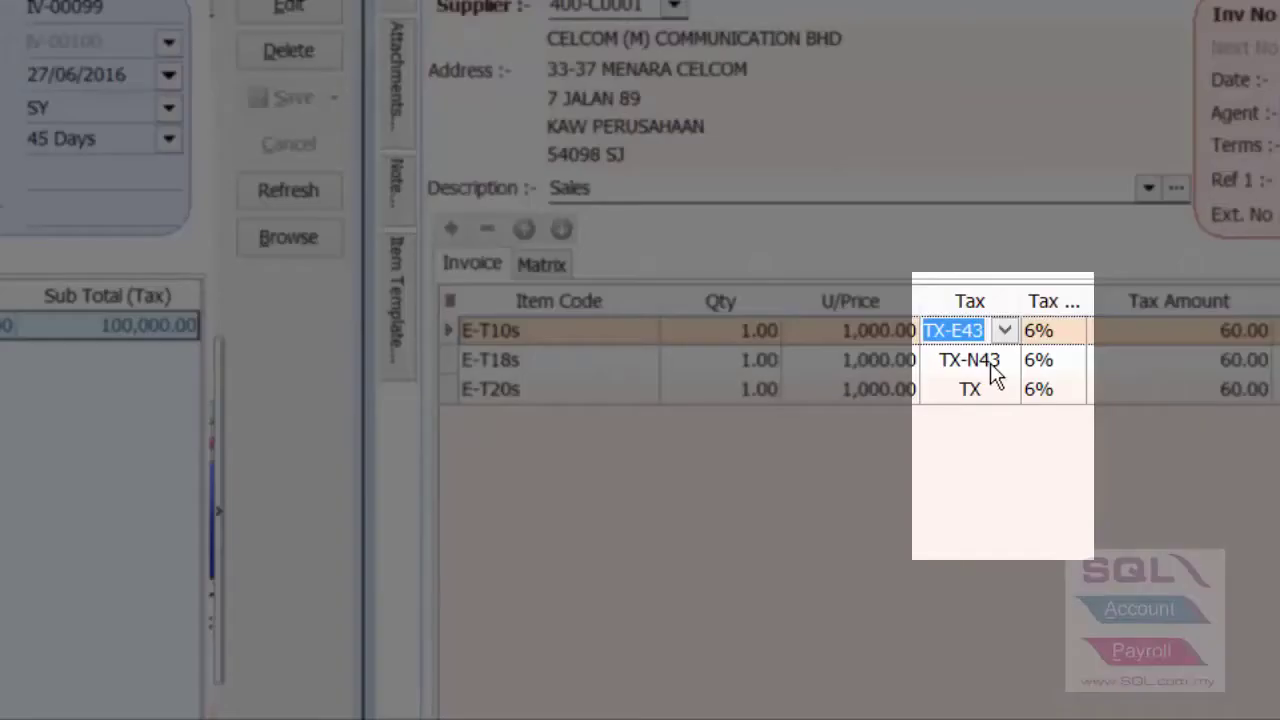
pyautogui.click(968, 360)
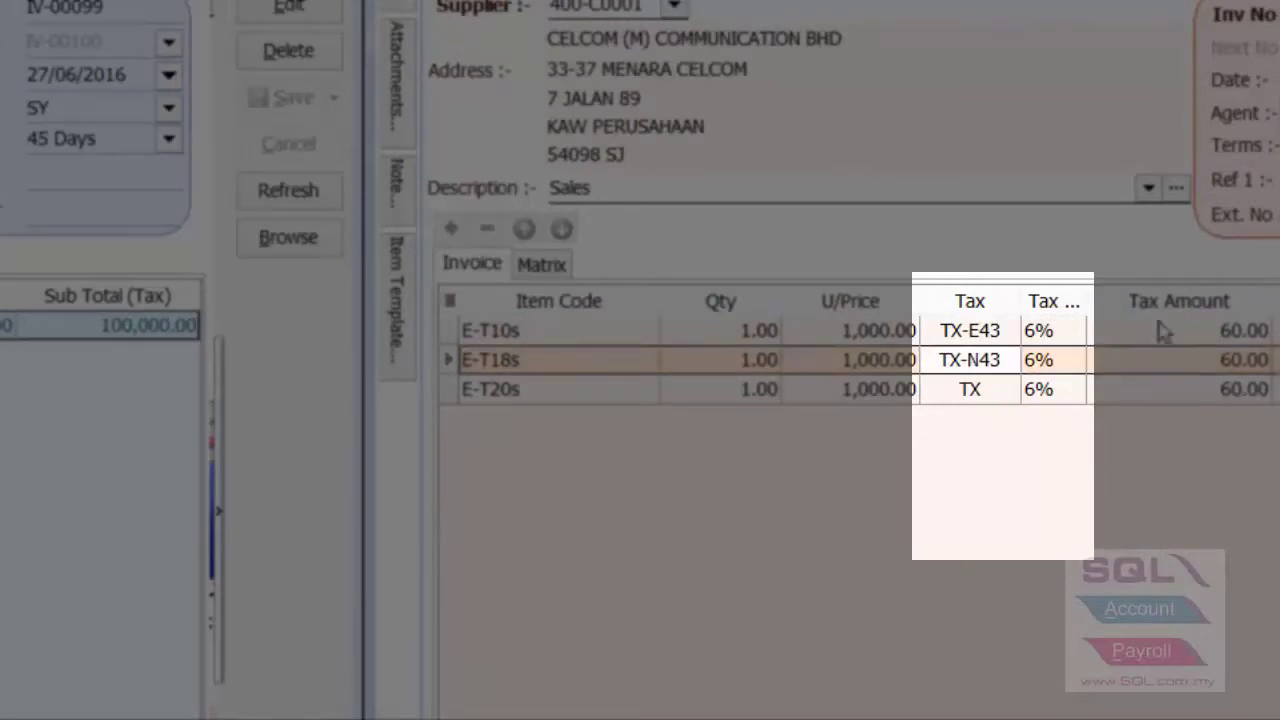
pyautogui.click(1002, 391)
# Set the E-T20s line to TX-CG and close both invoice windows
pyautogui.click(1002, 392)
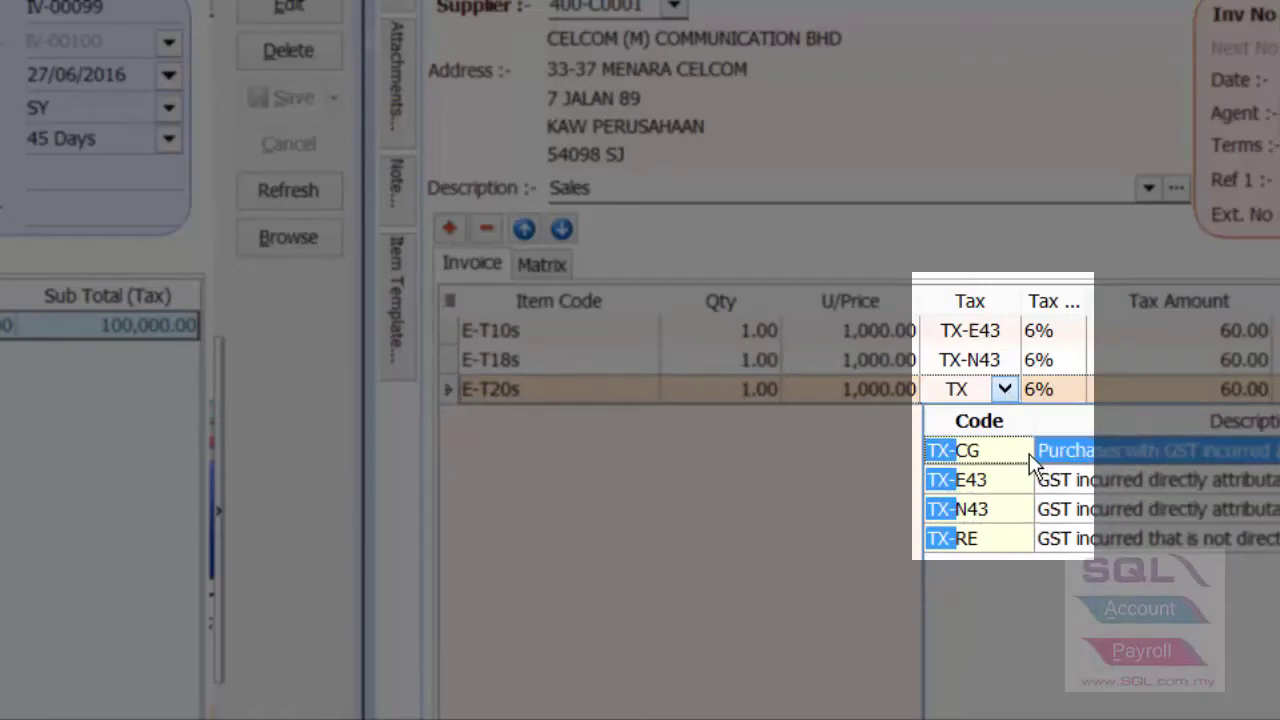
pyautogui.click(1029, 451)
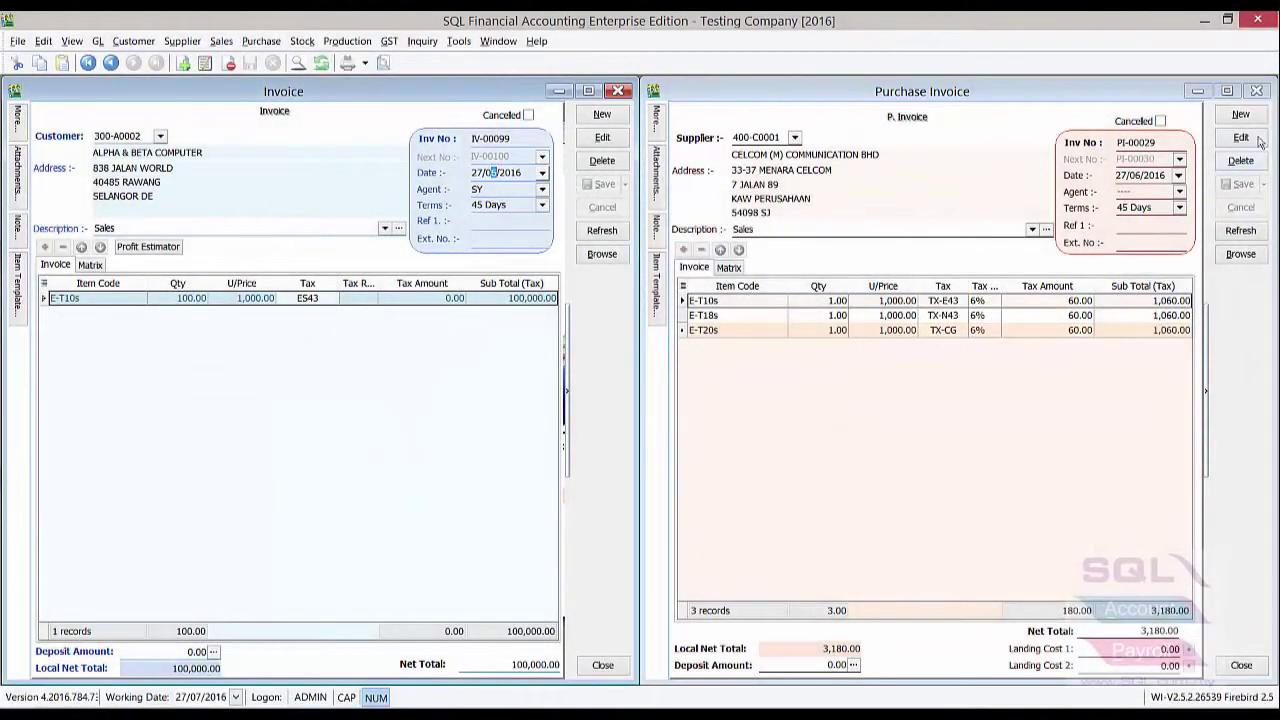
pyautogui.click(1258, 91)
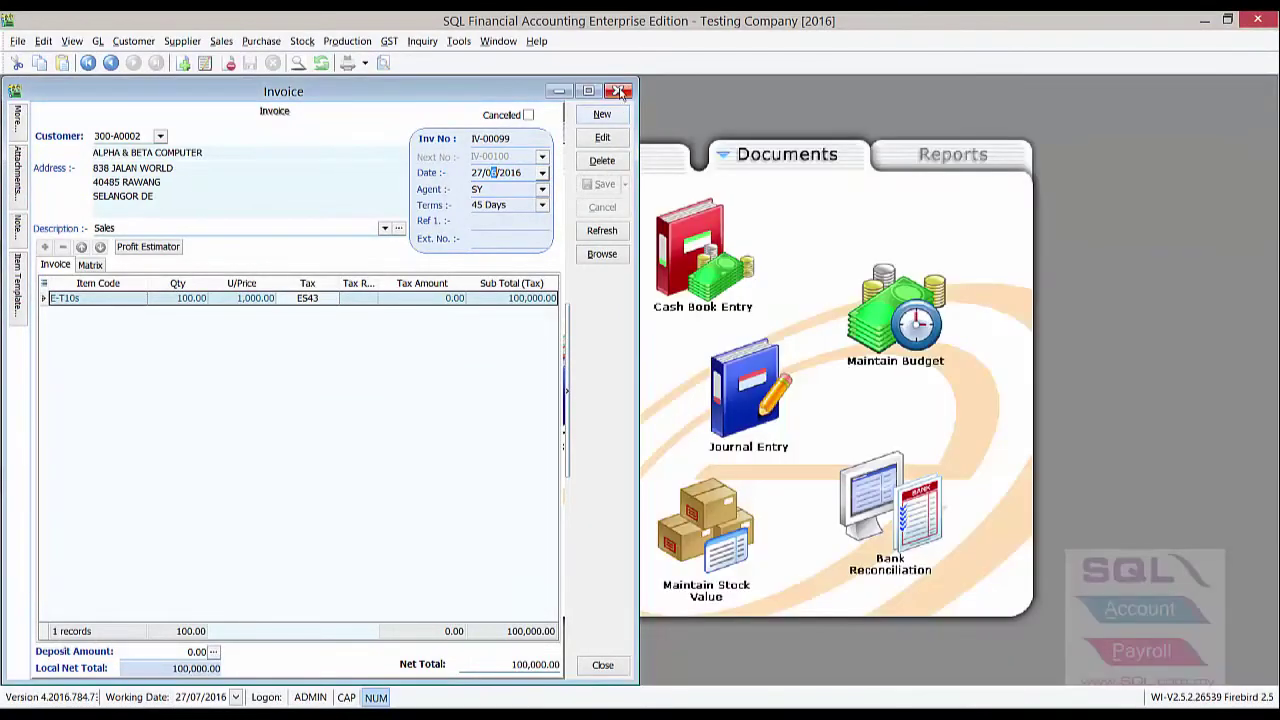
pyautogui.click(618, 91)
# Process the GST return for 01/04/2016–30/06/2016, showing 180.00 claimable input tax
pyautogui.click(496, 133)
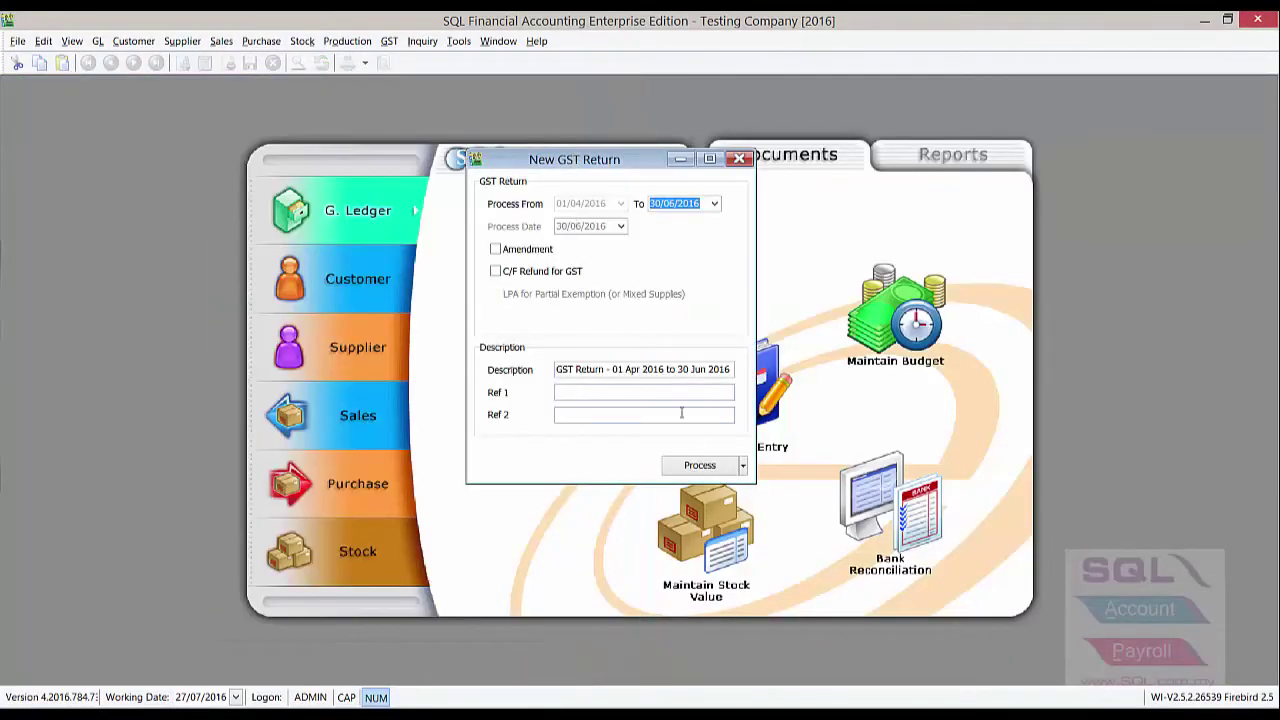
pyautogui.click(700, 468)
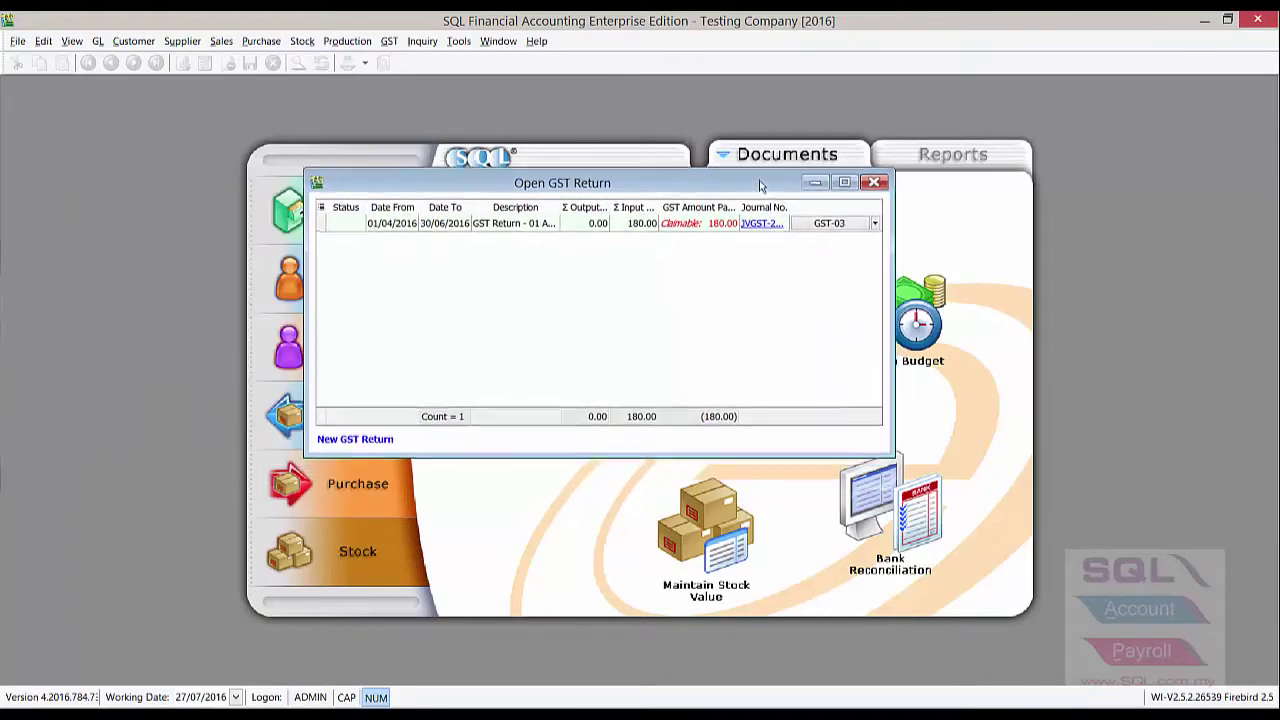
pyautogui.click(18, 42)
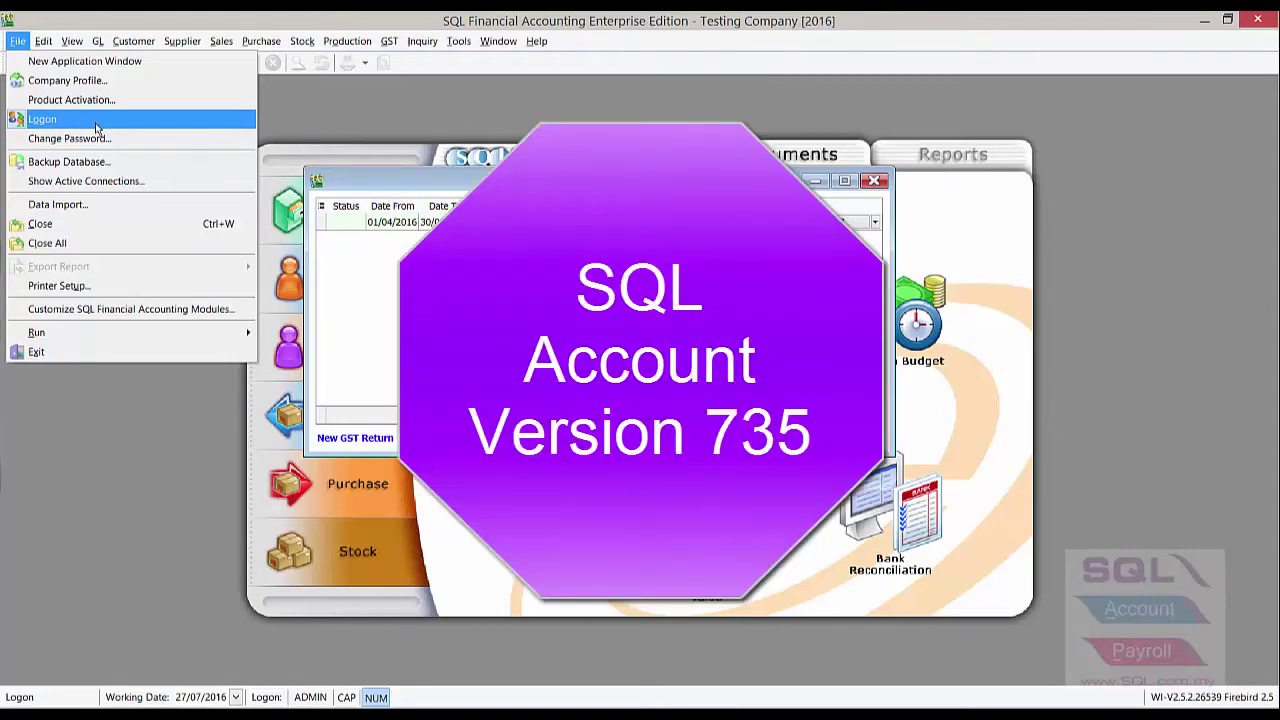
# Log on to Testing Company with the password and accept upgrading the database to 139.2
pyautogui.click(96, 125)
pyautogui.write('ADMIN')
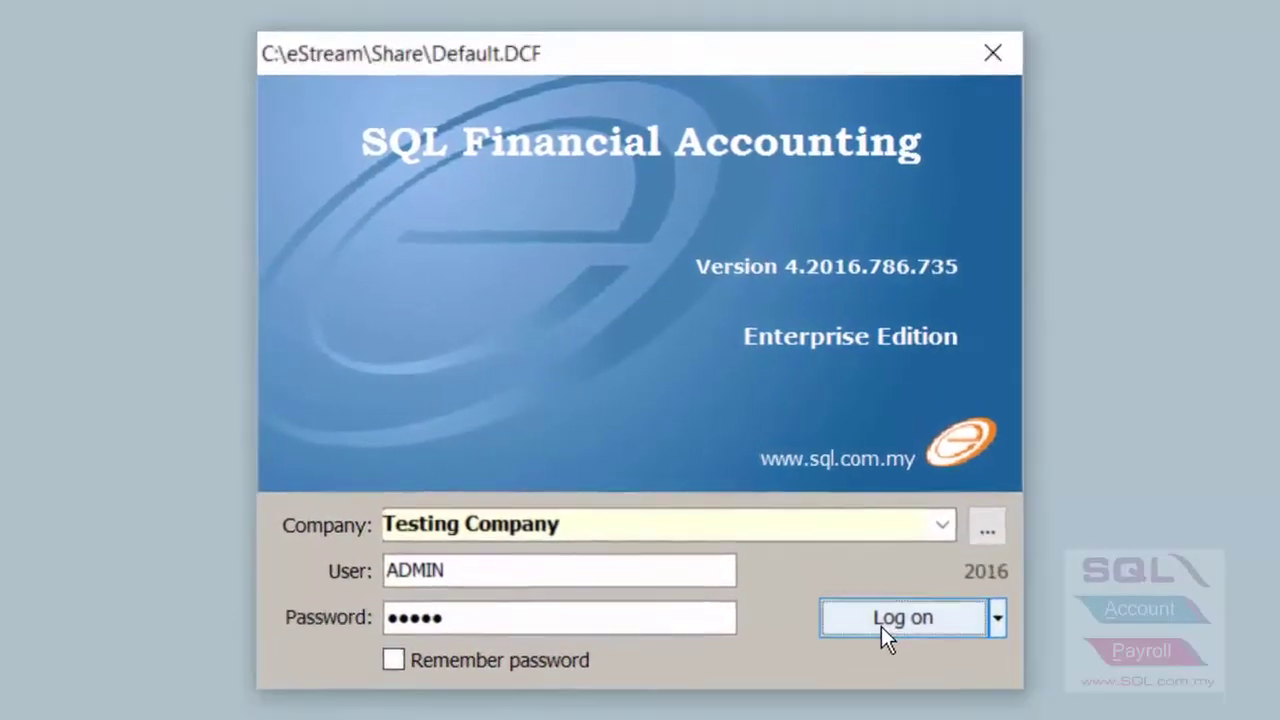
pyautogui.click(881, 626)
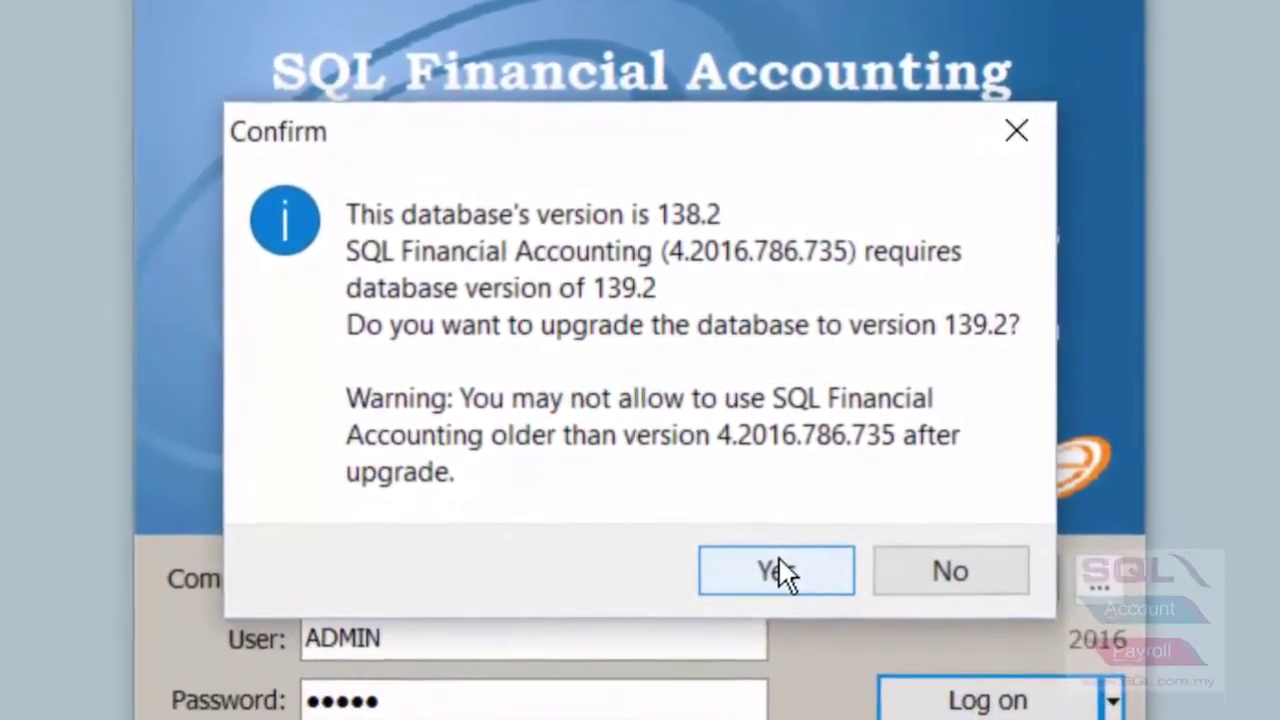
pyautogui.click(779, 562)
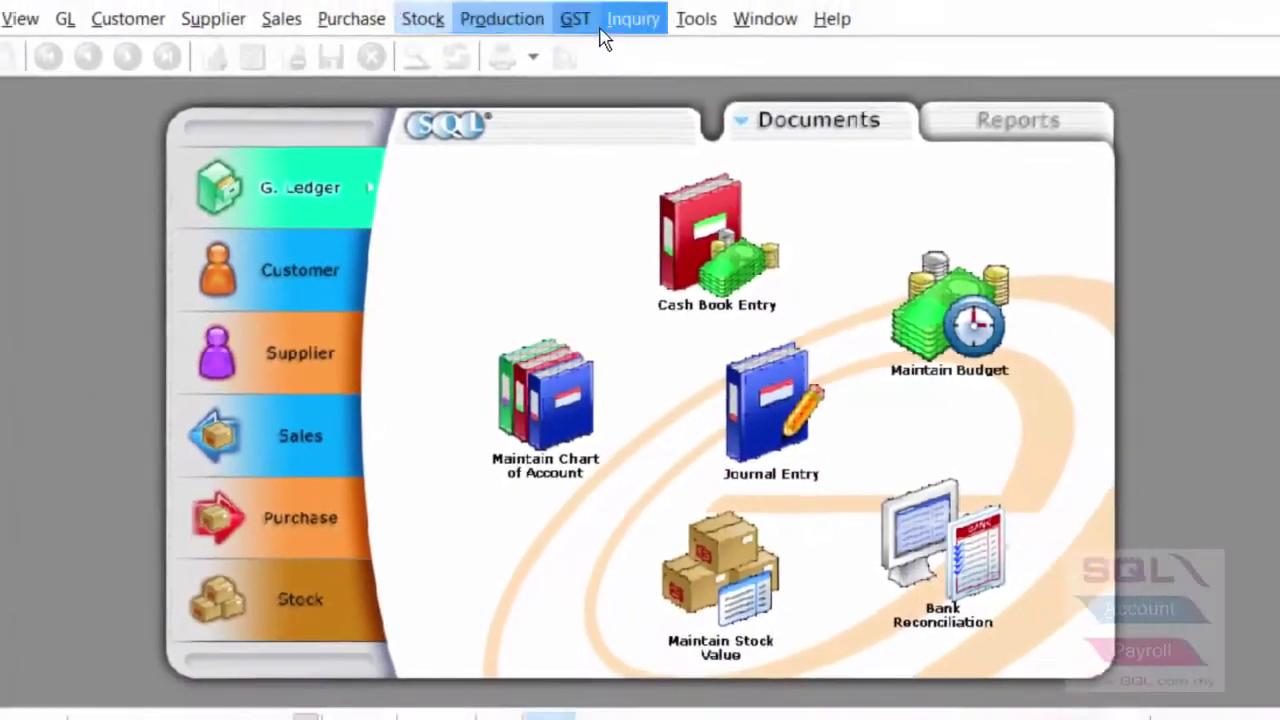
pyautogui.click(576, 18)
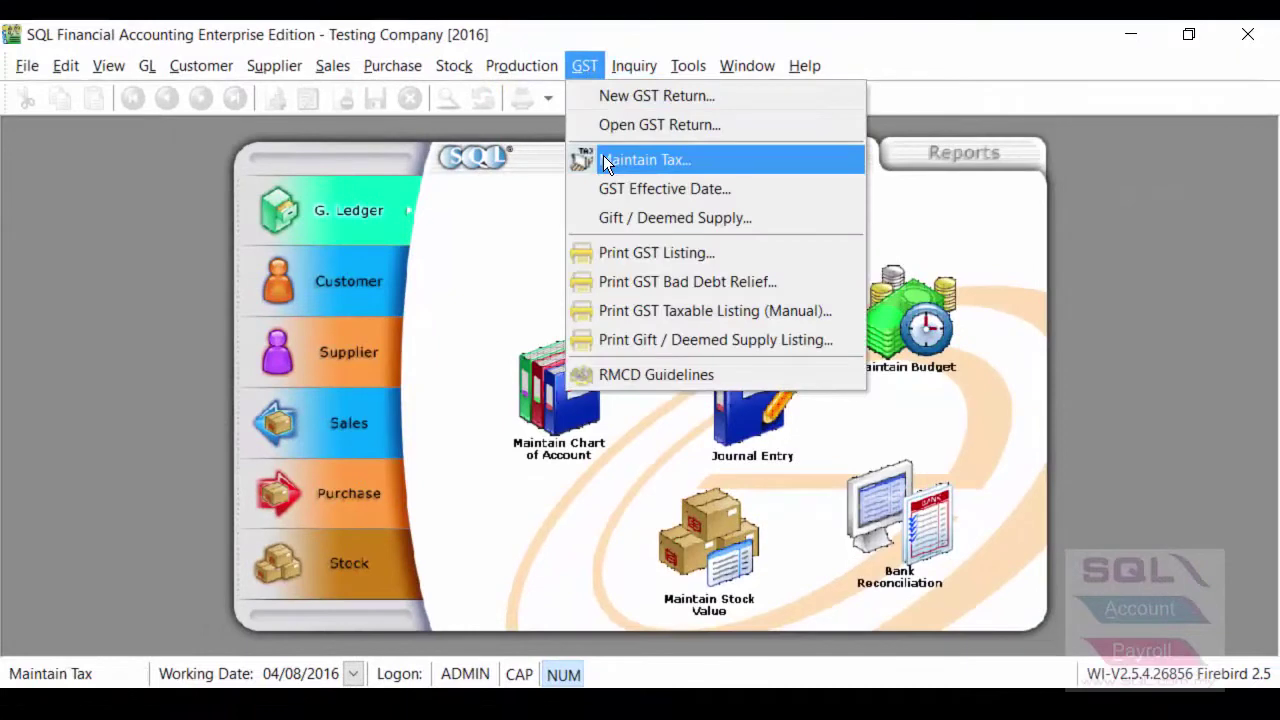
# Maximize the tax code list, then collapse and re-expand the GST Purchase, Supplies, Non GST and Others groups
pyautogui.click(705, 160)
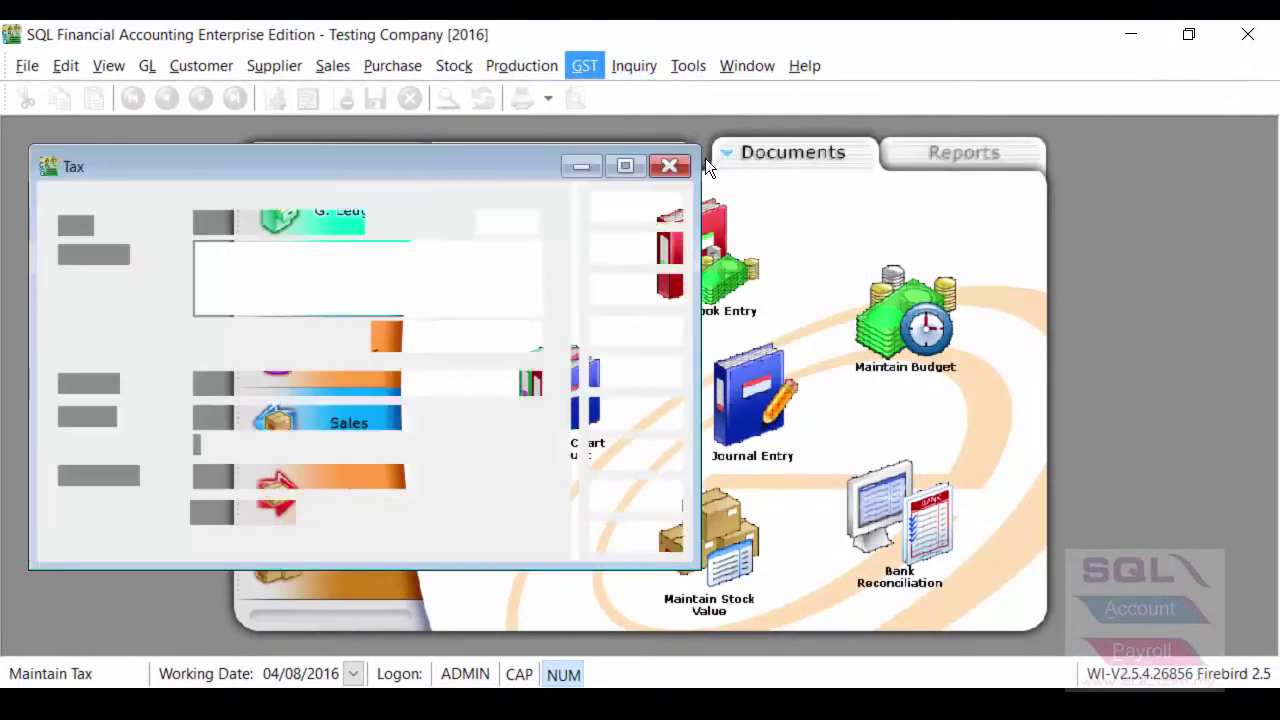
pyautogui.doubleClick(485, 161)
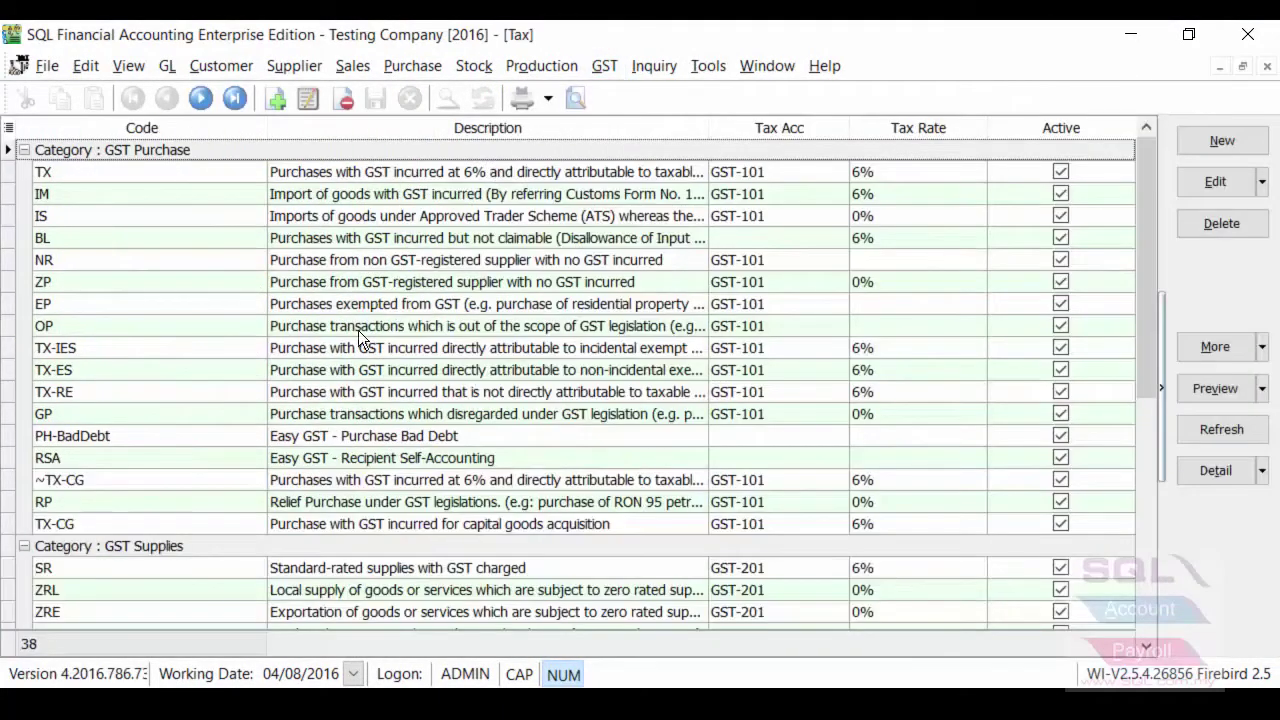
pyautogui.click(23, 150)
pyautogui.click(23, 171)
pyautogui.click(23, 193)
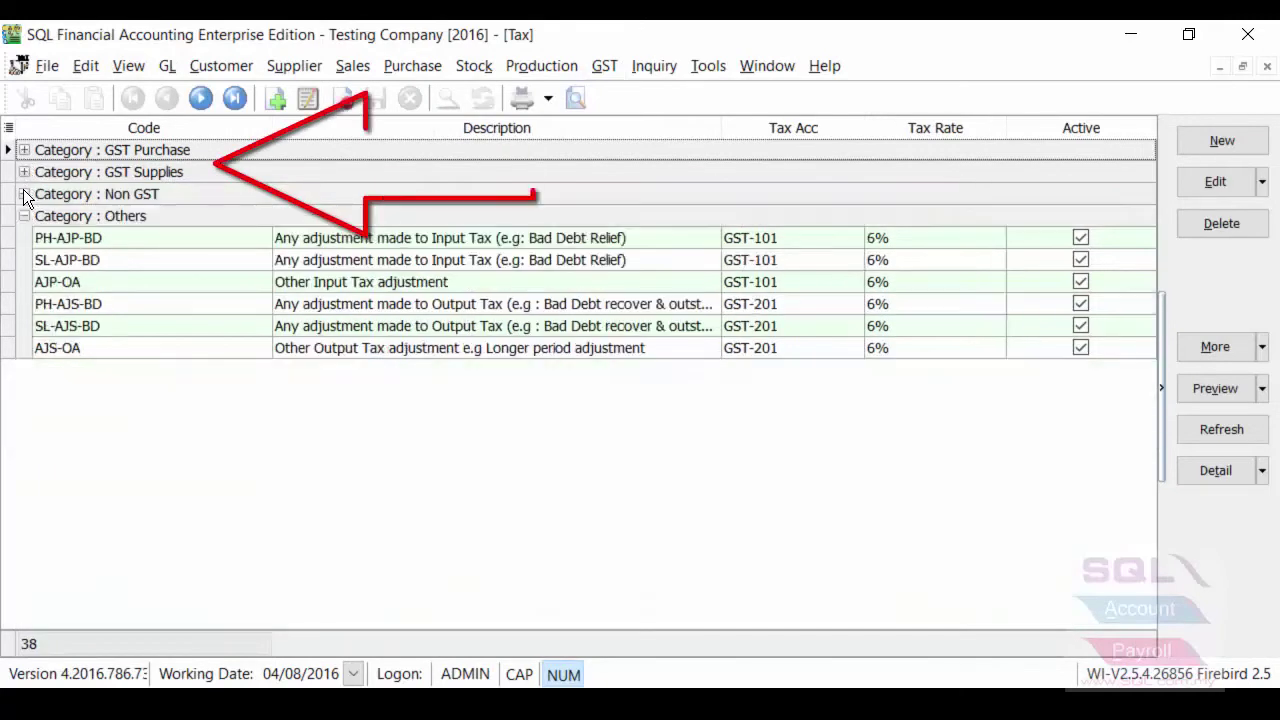
pyautogui.click(24, 216)
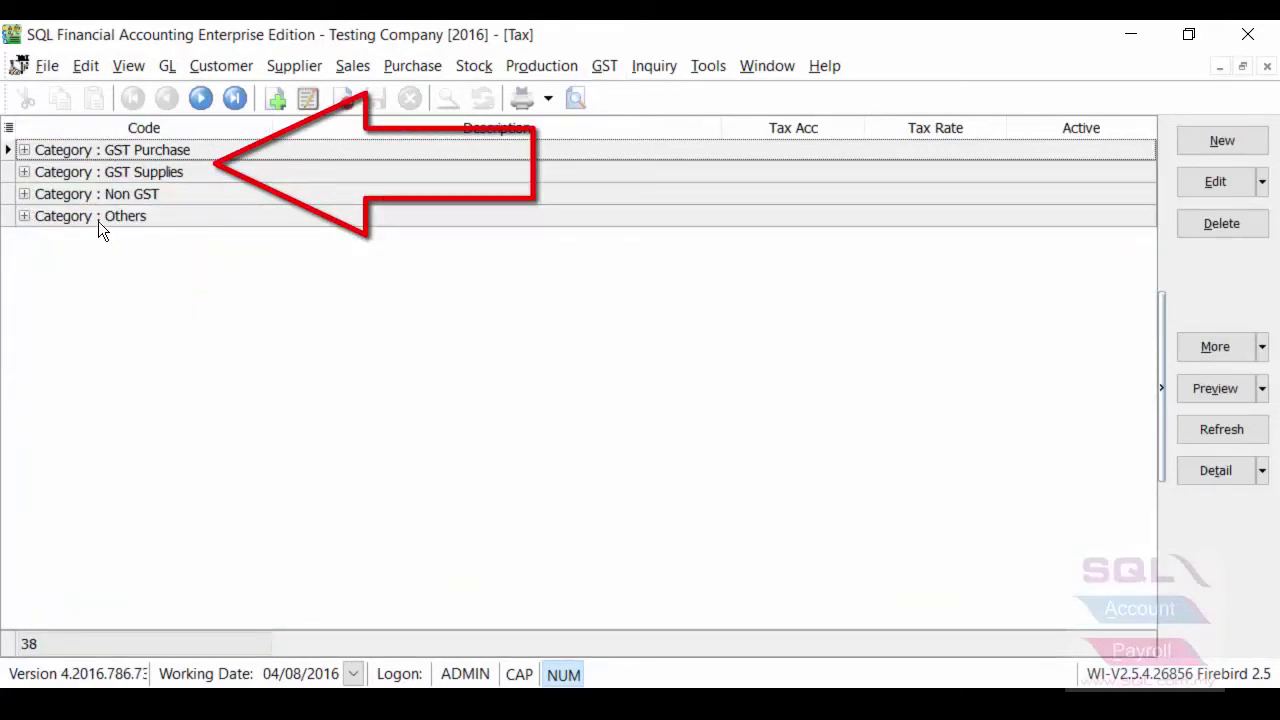
pyautogui.click(23, 216)
pyautogui.click(23, 194)
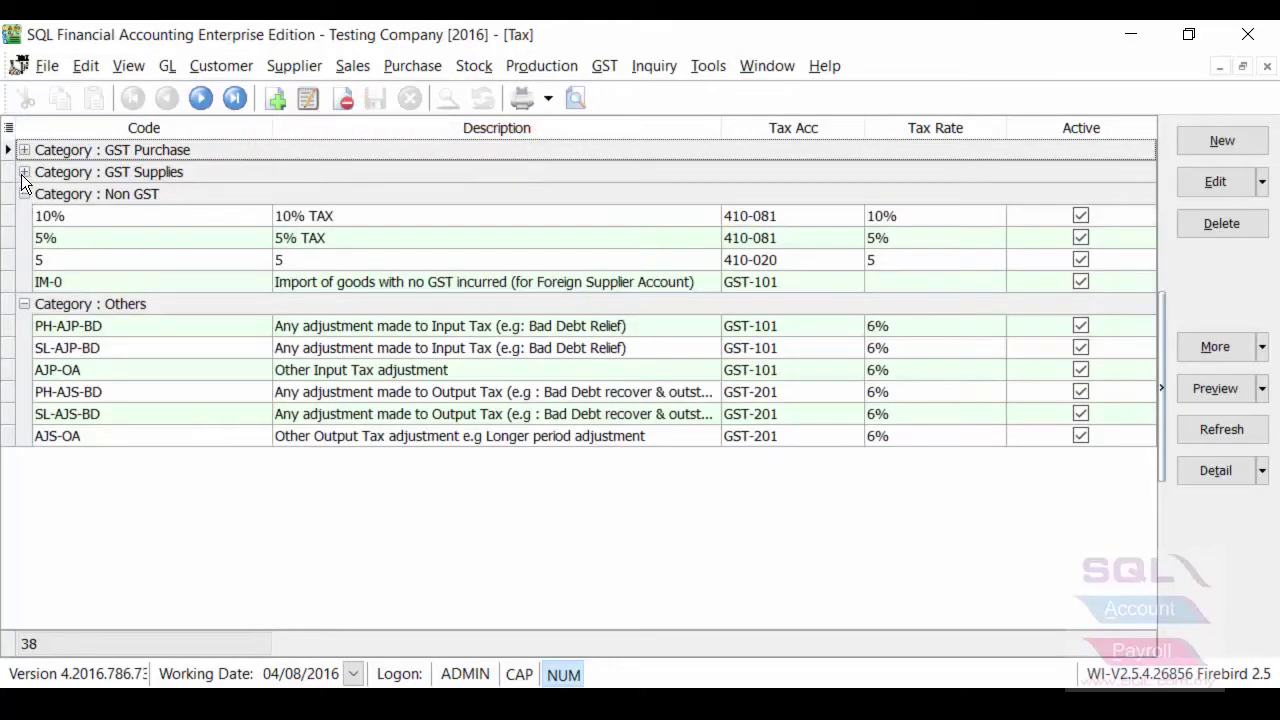
pyautogui.click(24, 172)
pyautogui.click(24, 150)
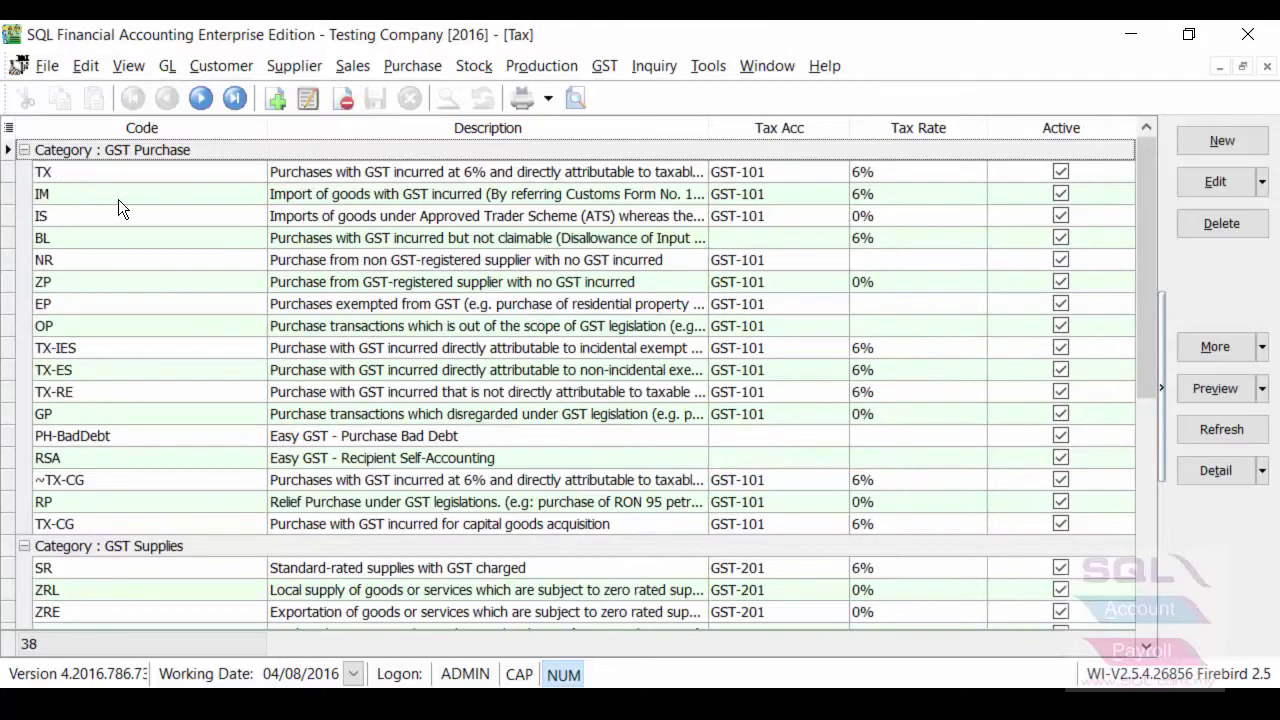
# Review the details of the IS, TX-IES and TX-ES tax codes
pyautogui.doubleClick(180, 219)
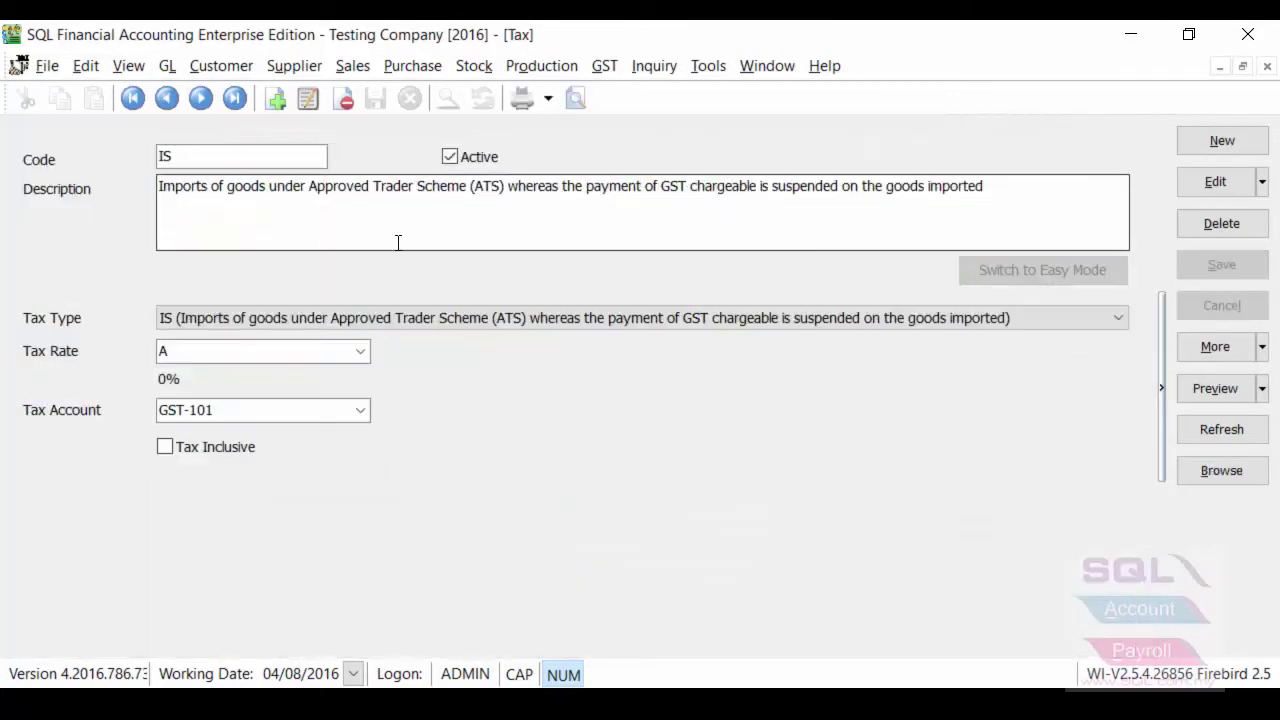
pyautogui.click(1201, 472)
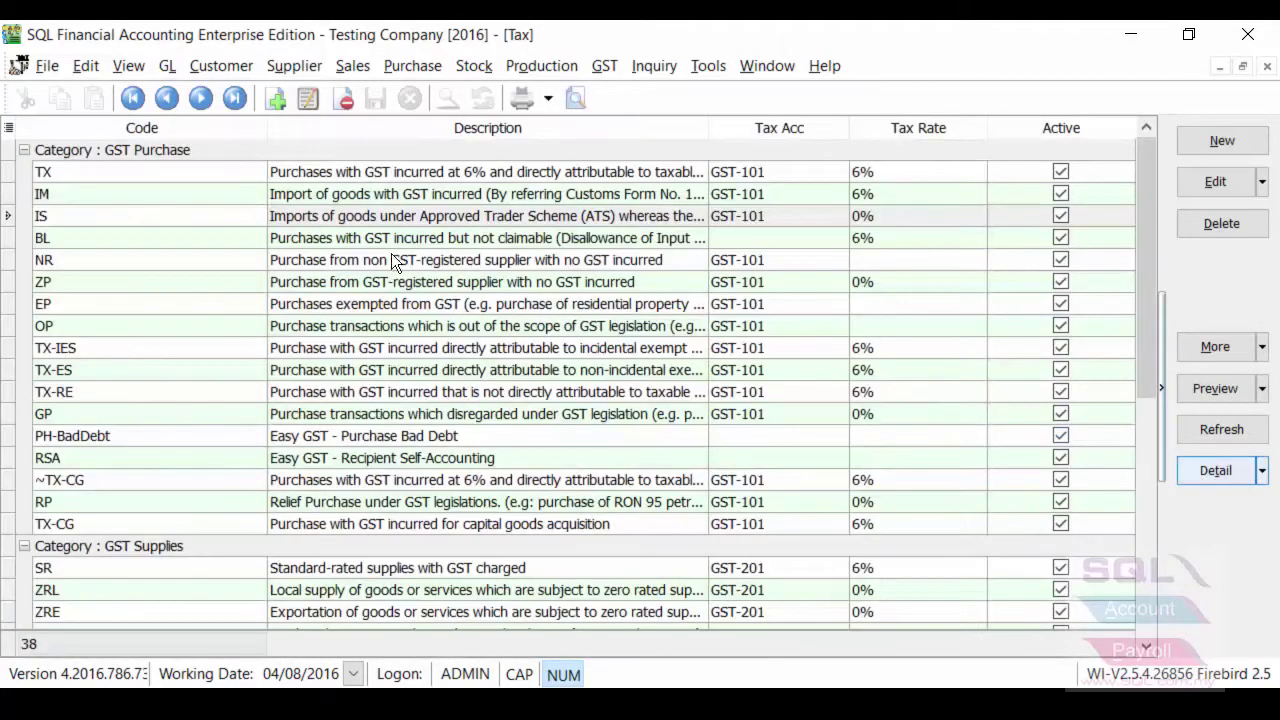
pyautogui.doubleClick(81, 347)
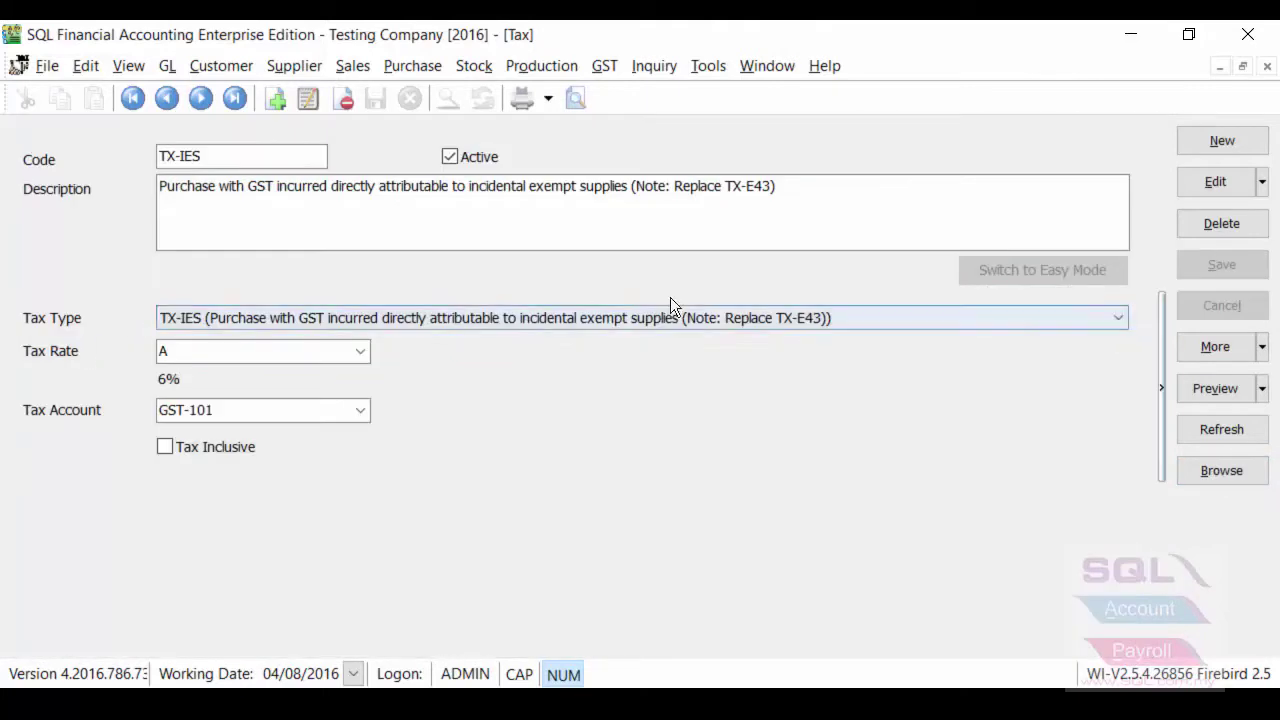
pyautogui.doubleClick(251, 158)
pyautogui.click(1210, 469)
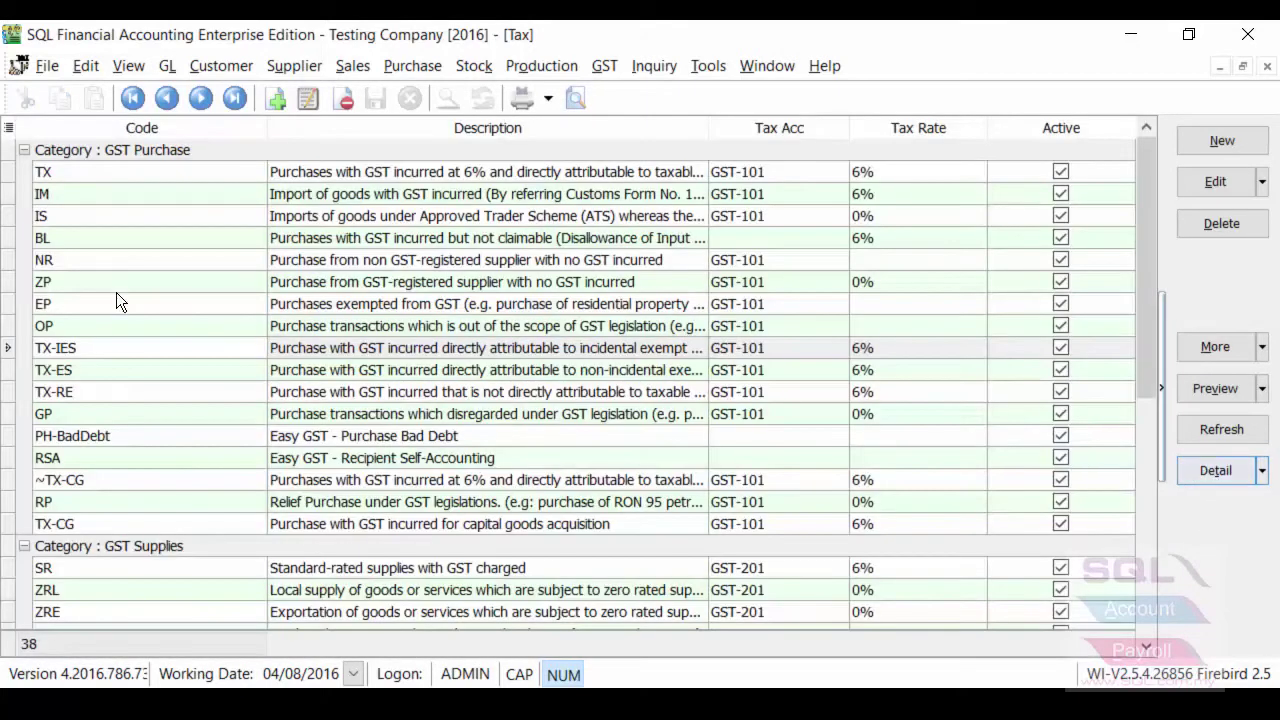
pyautogui.doubleClick(108, 369)
pyautogui.moveTo(840, 191); pyautogui.dragTo(711, 193)
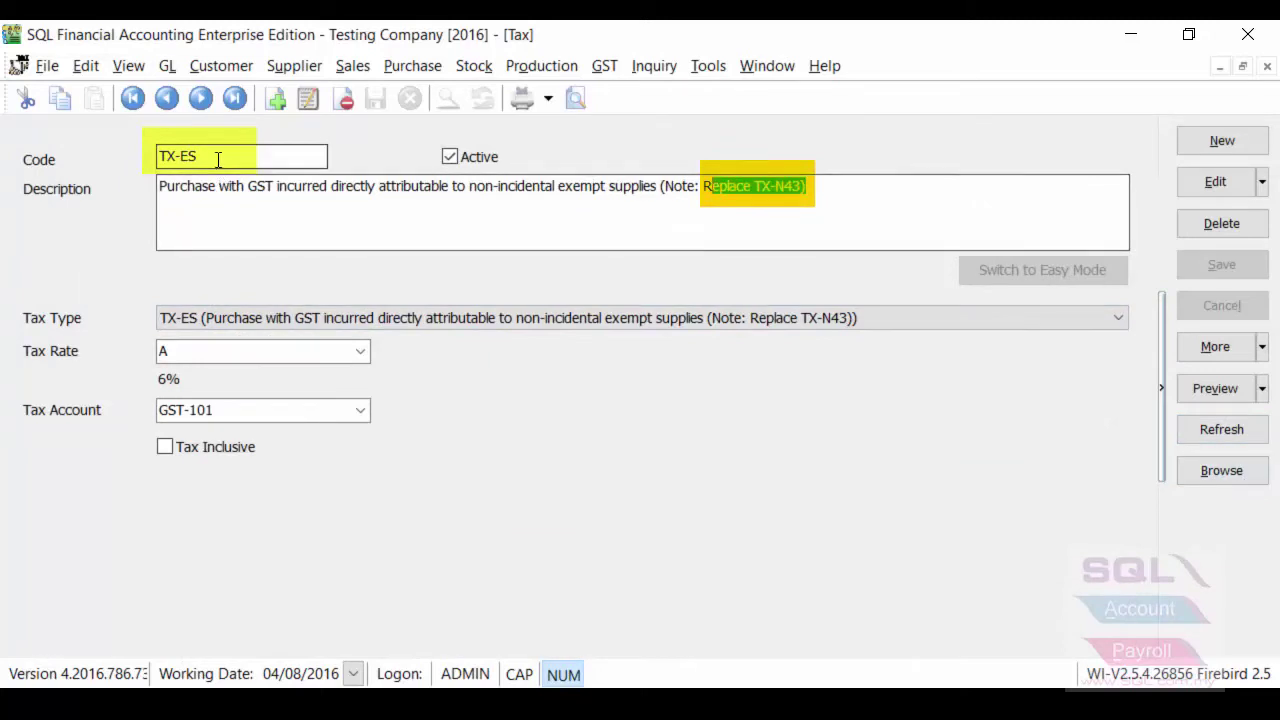
pyautogui.hotkey('shift', 'Tab')
pyautogui.click(1222, 471)
# Locate TX-CG and ZDA in the list and view the IES tax code's details
pyautogui.scroll(-2, 303, 378)
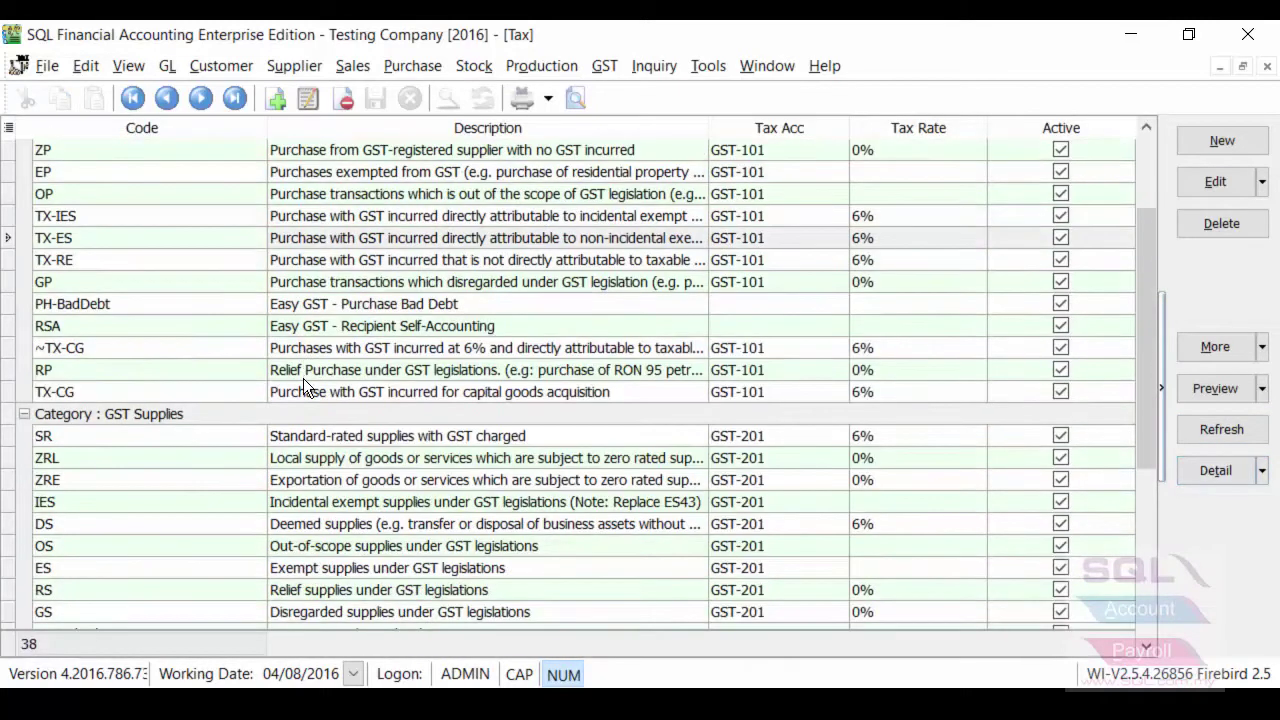
pyautogui.click(335, 393)
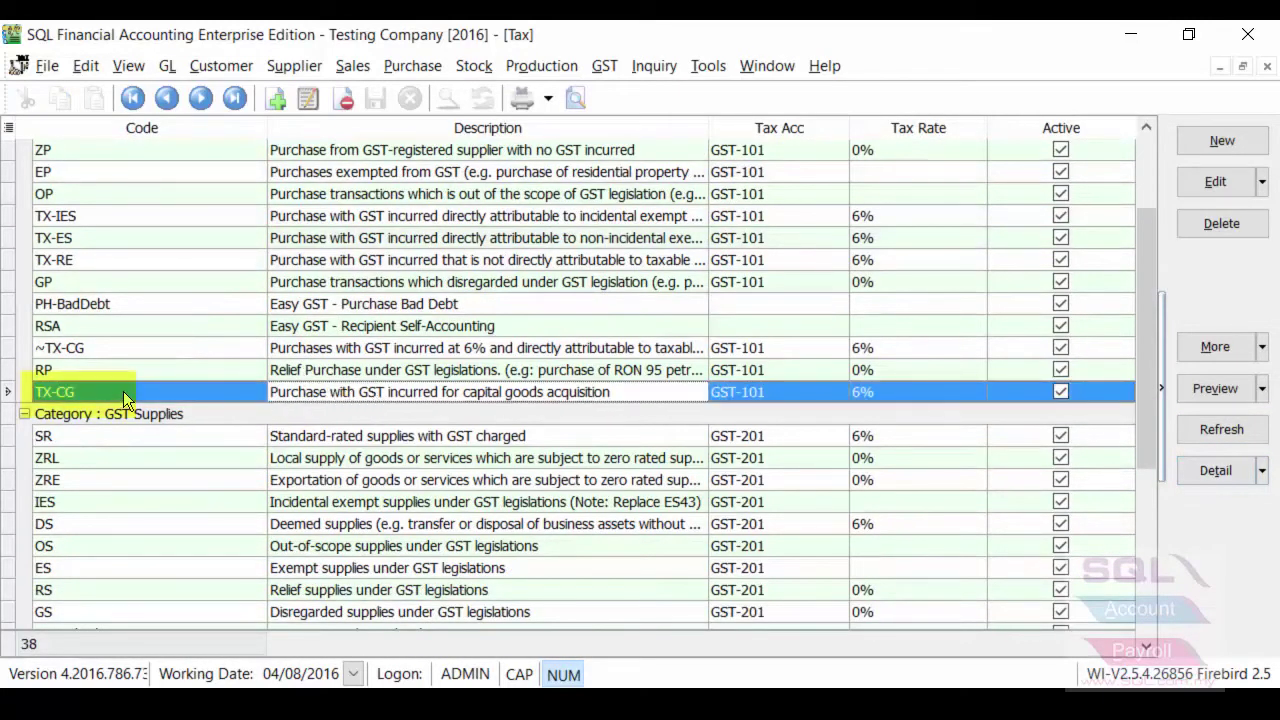
pyautogui.scroll(-2, 167, 399)
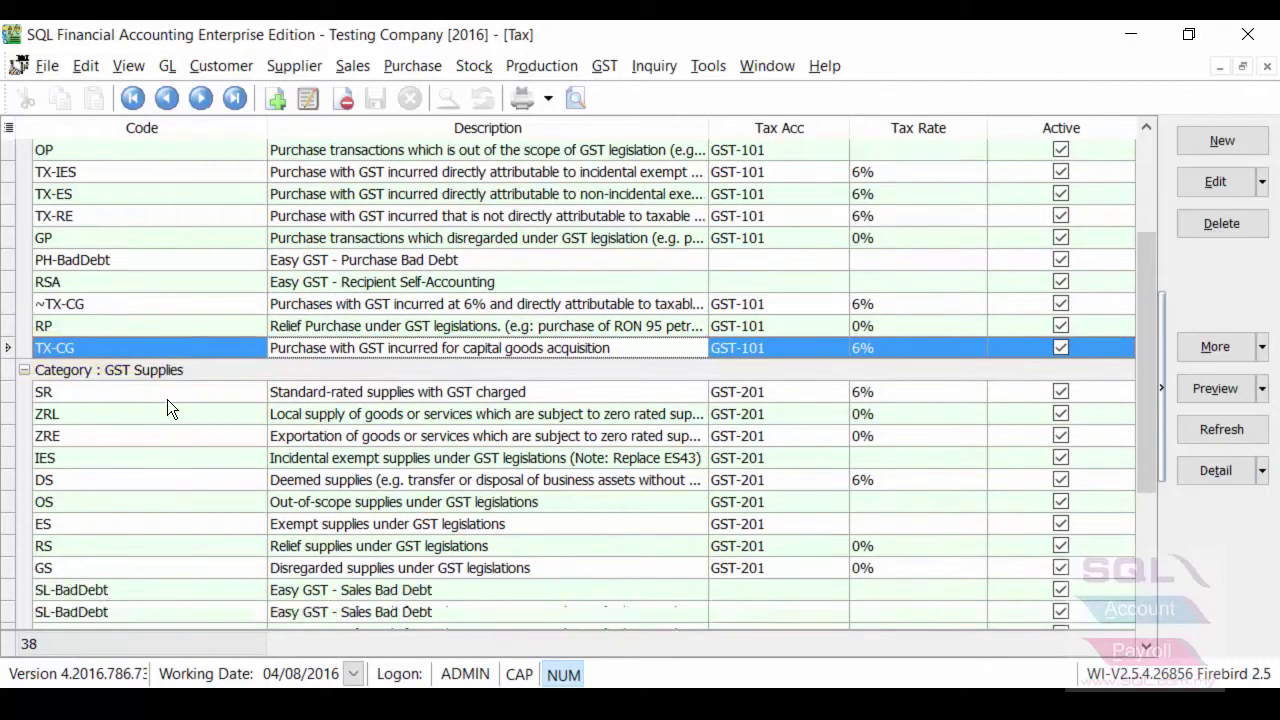
pyautogui.click(136, 524)
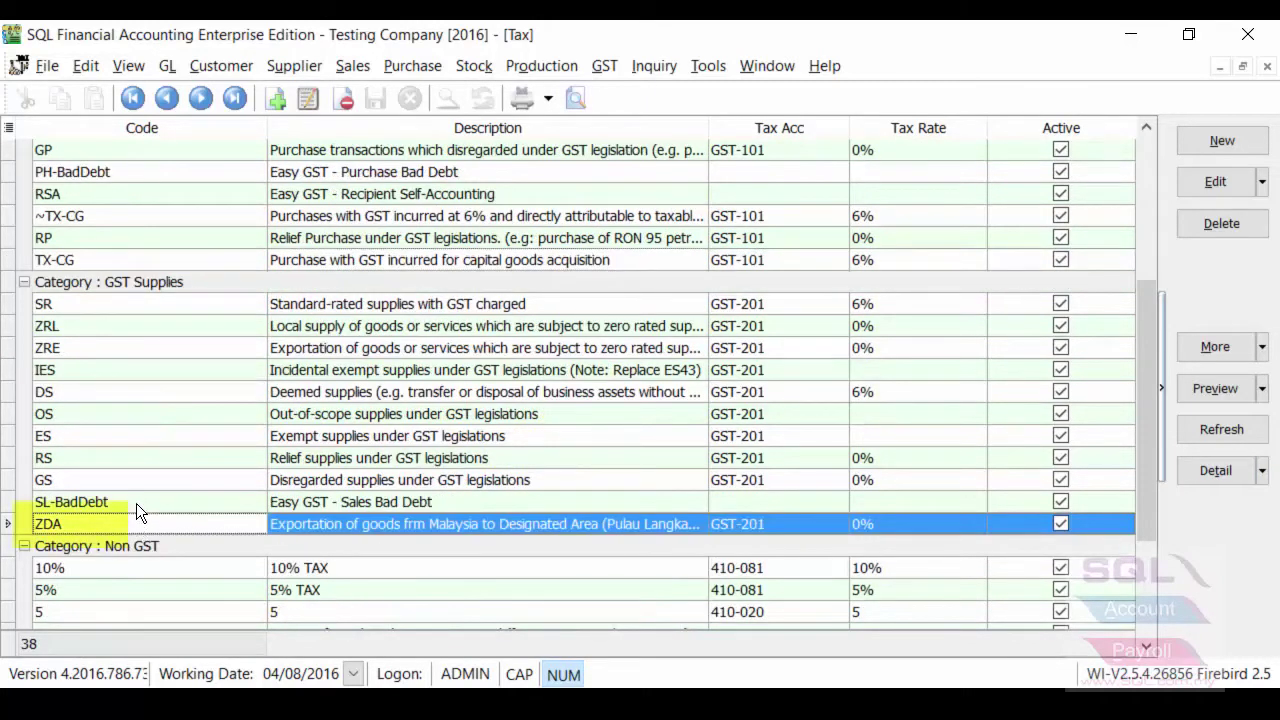
pyautogui.doubleClick(127, 372)
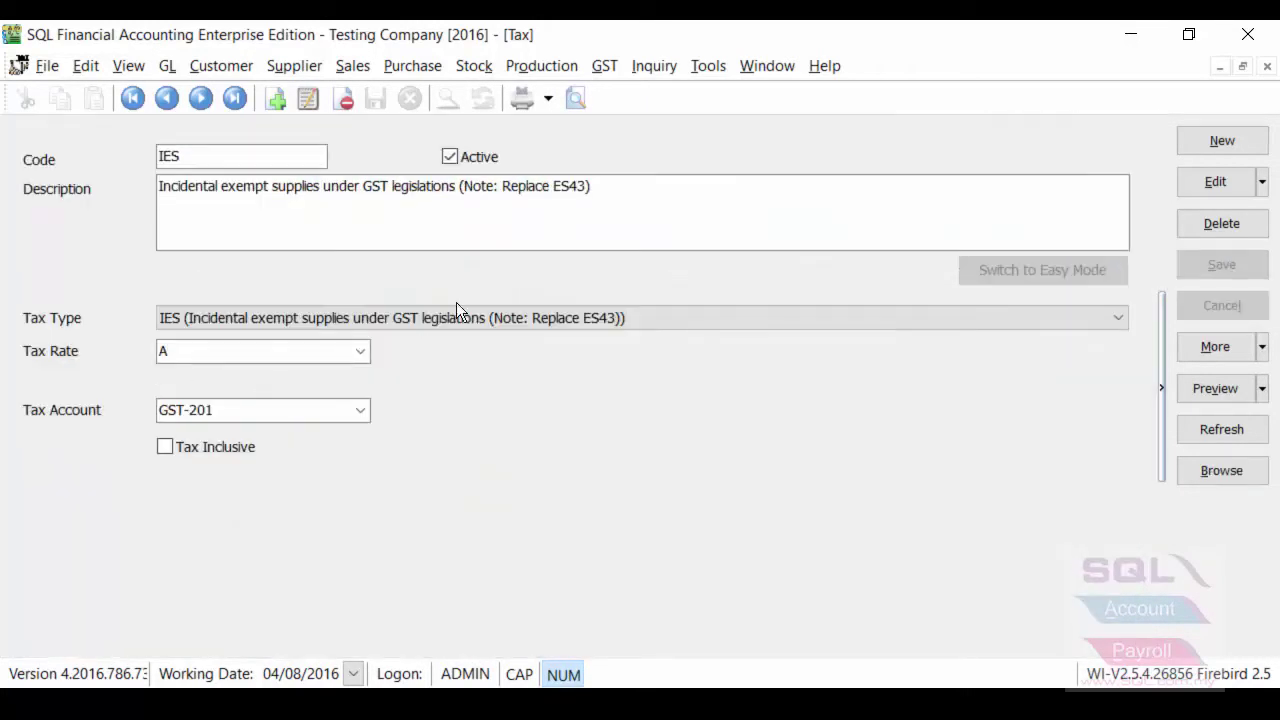
pyautogui.doubleClick(194, 154)
pyautogui.click(1215, 470)
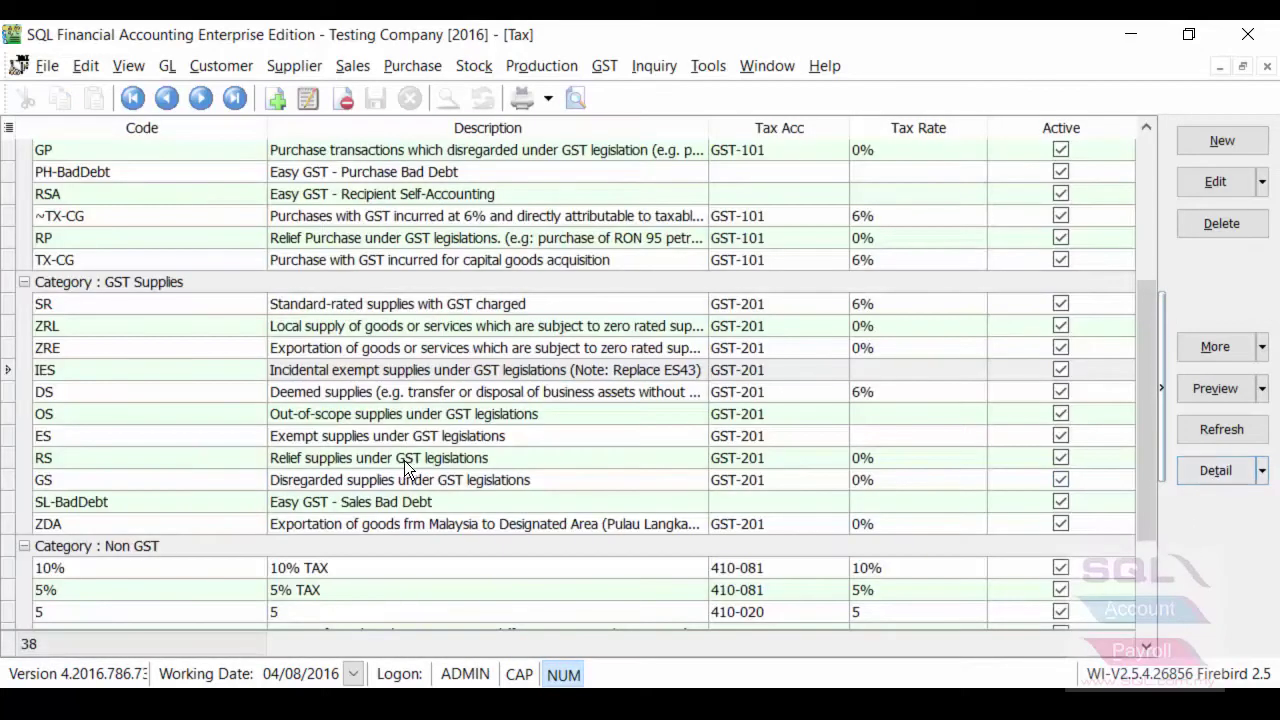
pyautogui.scroll(-3, 404, 460)
pyautogui.scroll(5, 430, 458)
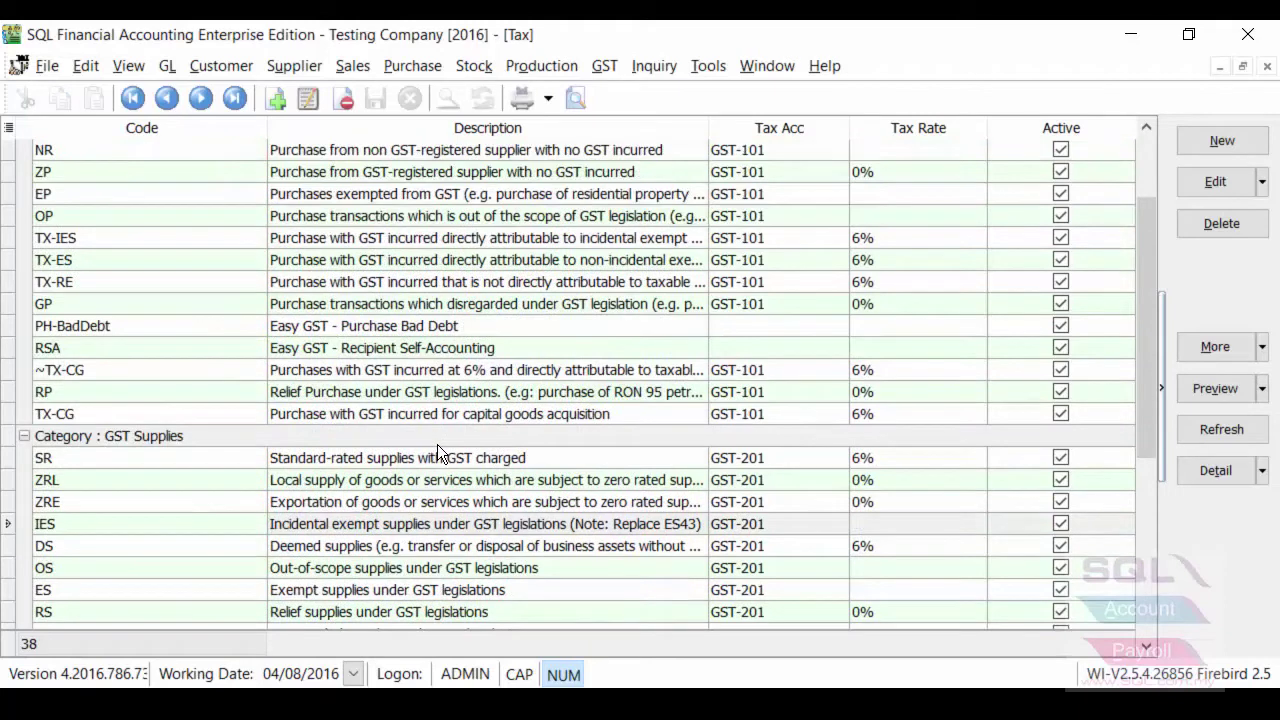
pyautogui.click(337, 66)
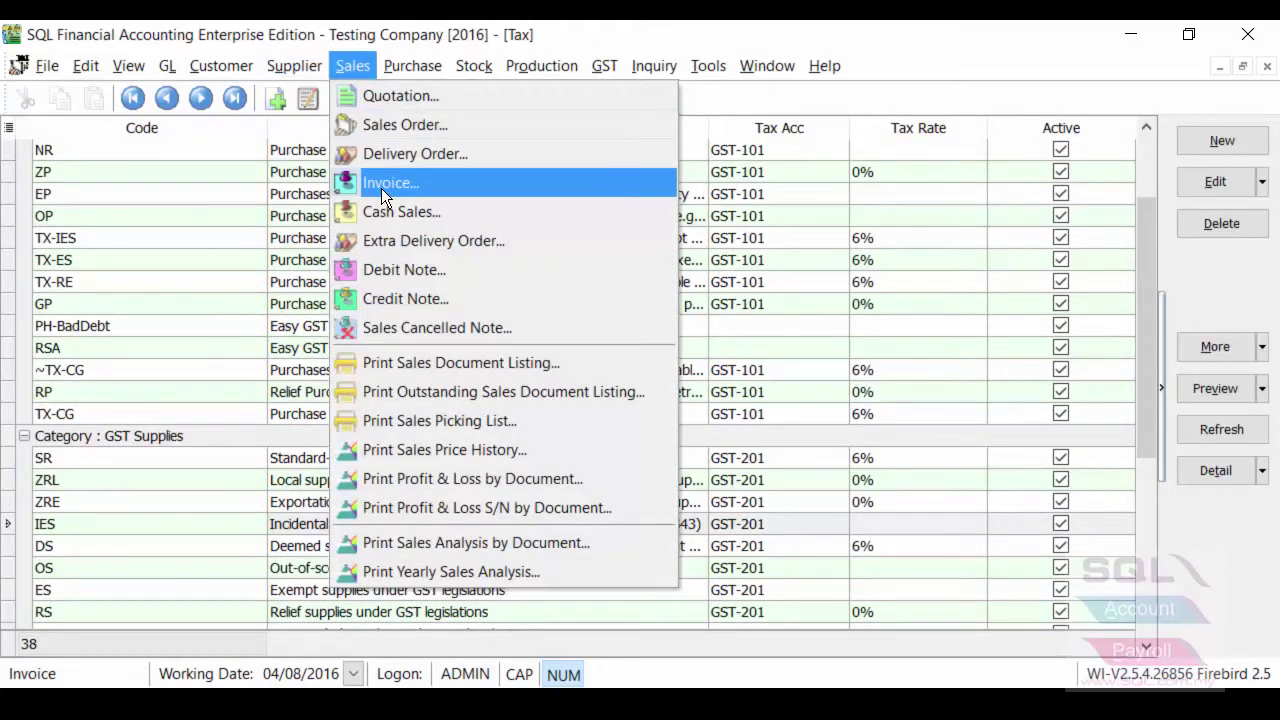
# Open sales invoice IV-00099 and show its E-T10s line's IES tax code
pyautogui.click(381, 188)
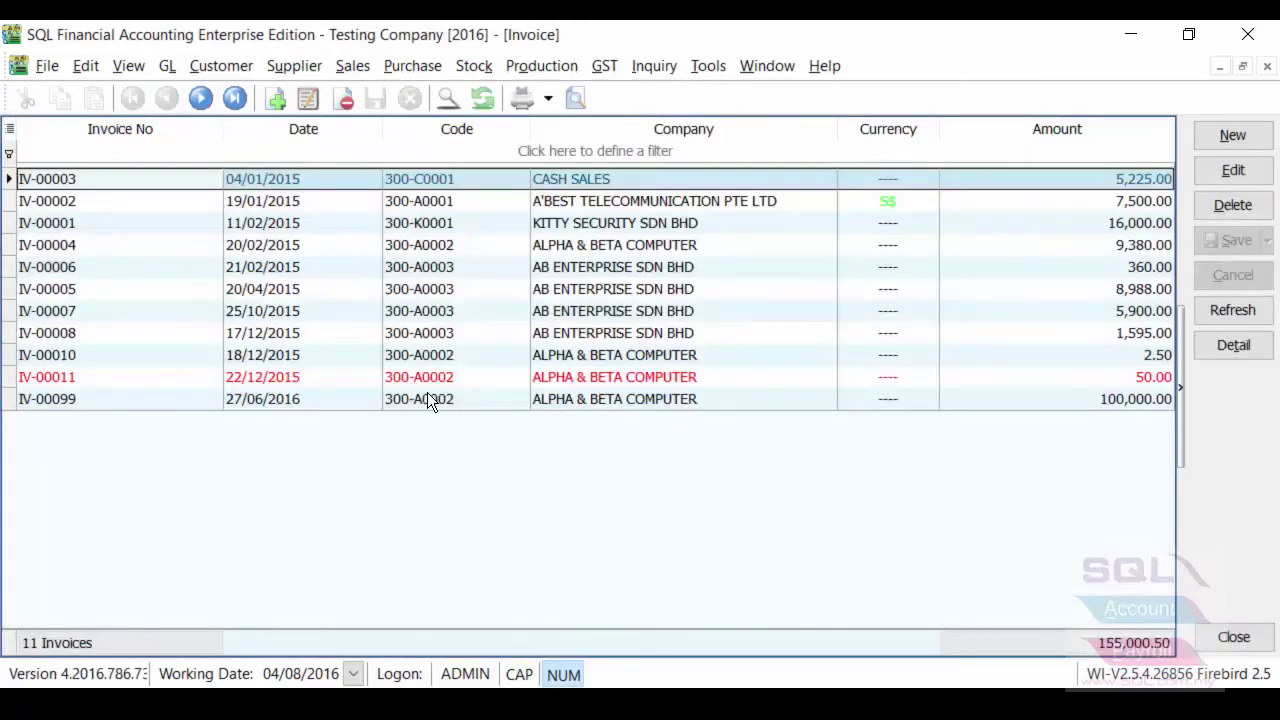
pyautogui.doubleClick(427, 394)
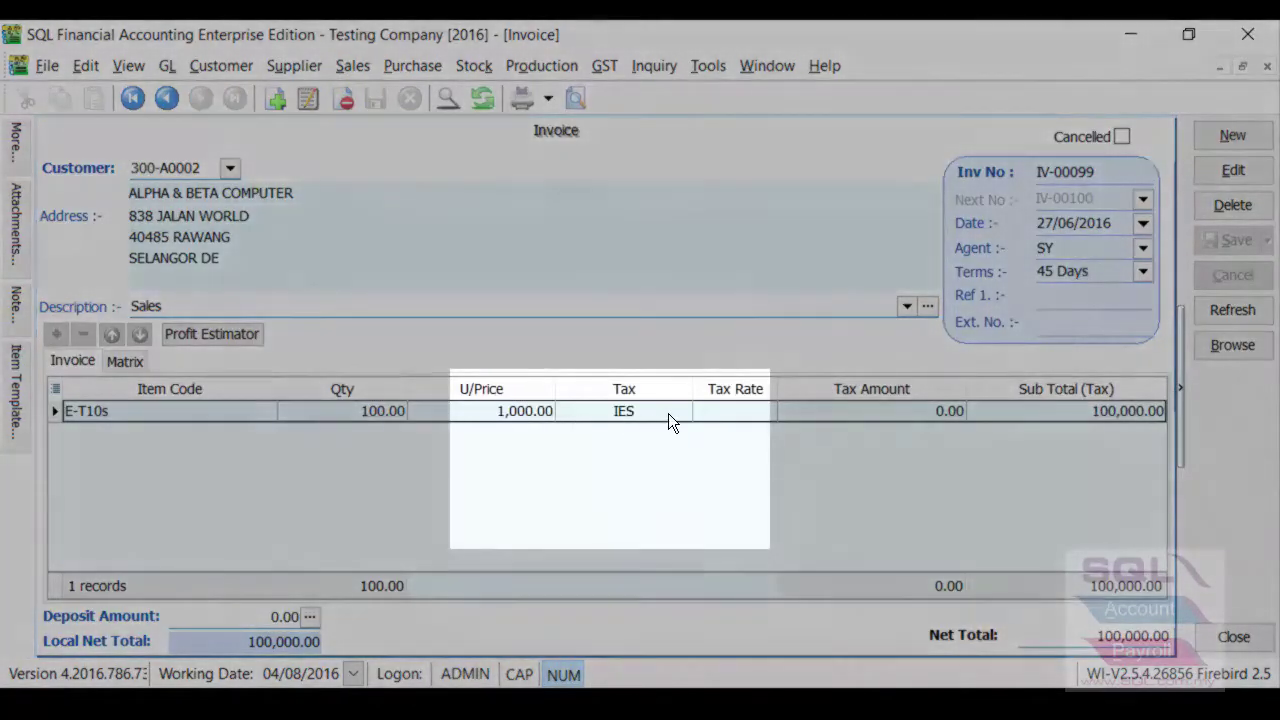
pyautogui.click(668, 413)
pyautogui.click(679, 412)
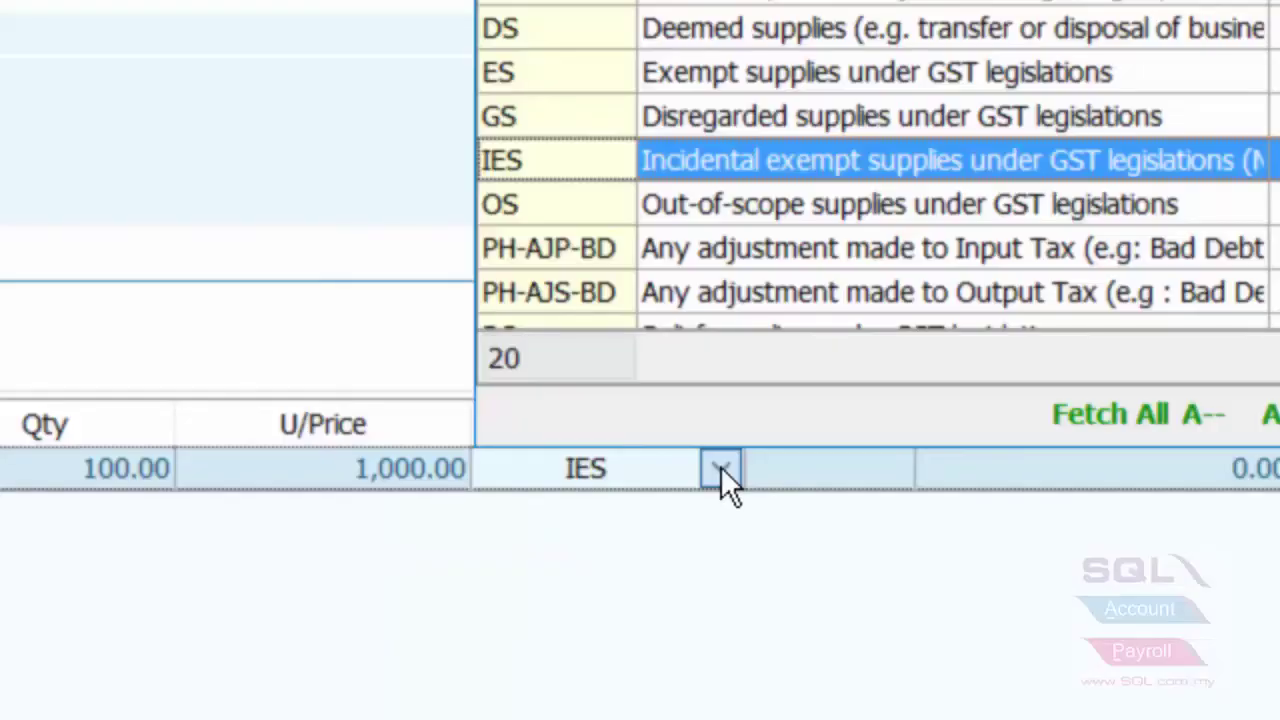
pyautogui.click(630, 470)
pyautogui.moveTo(630, 475); pyautogui.dragTo(455, 472)
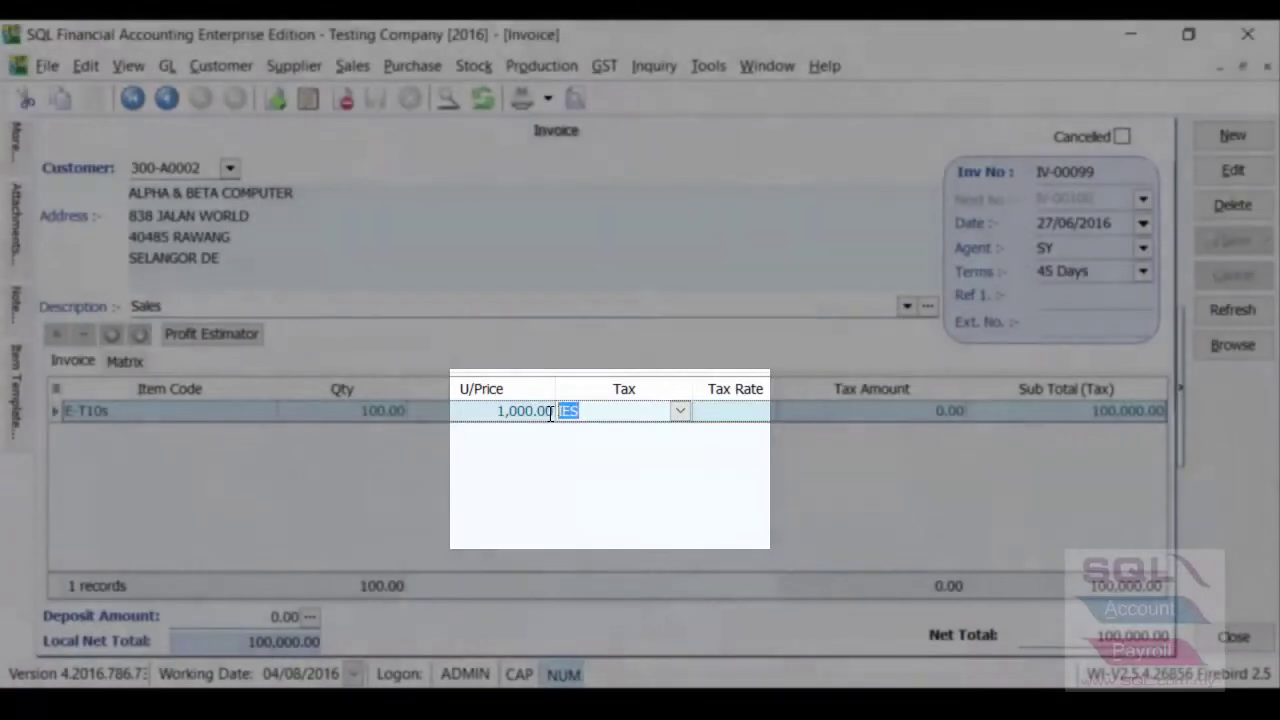
pyautogui.click(400, 64)
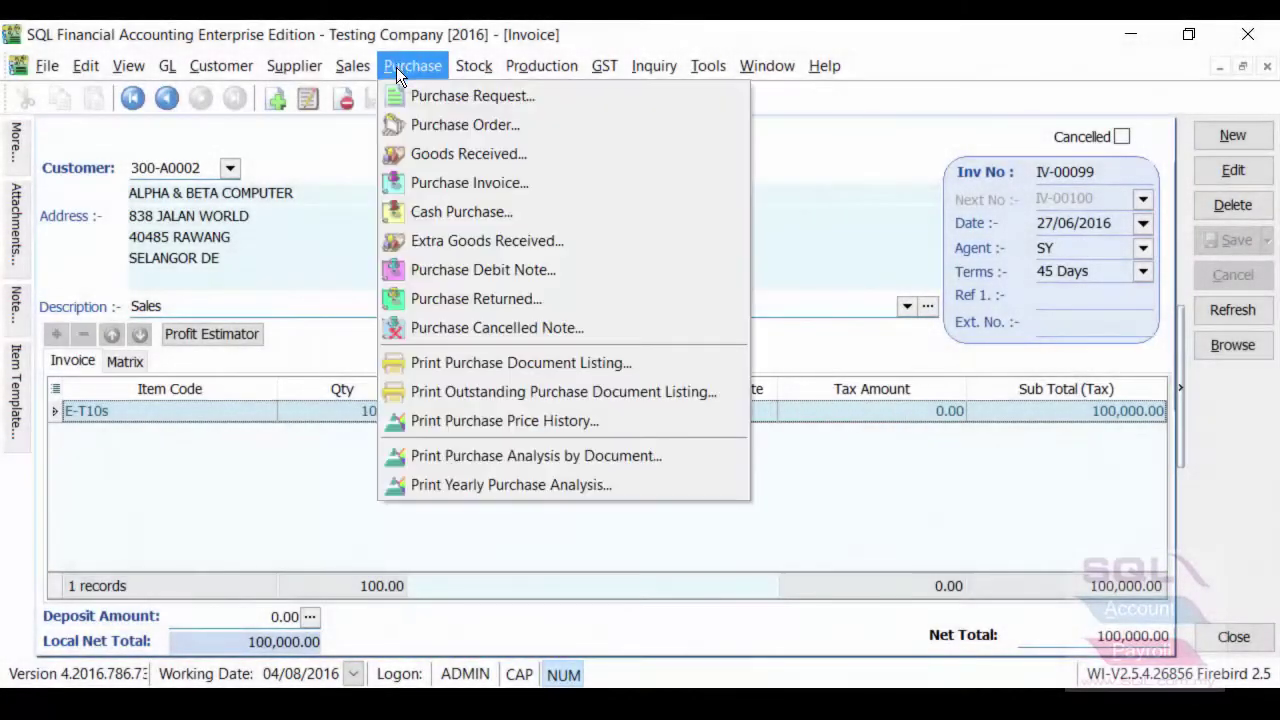
# Open purchase invoice PI-00029 and show the TX-IES and TX-ES codes on its first two lines
pyautogui.click(495, 185)
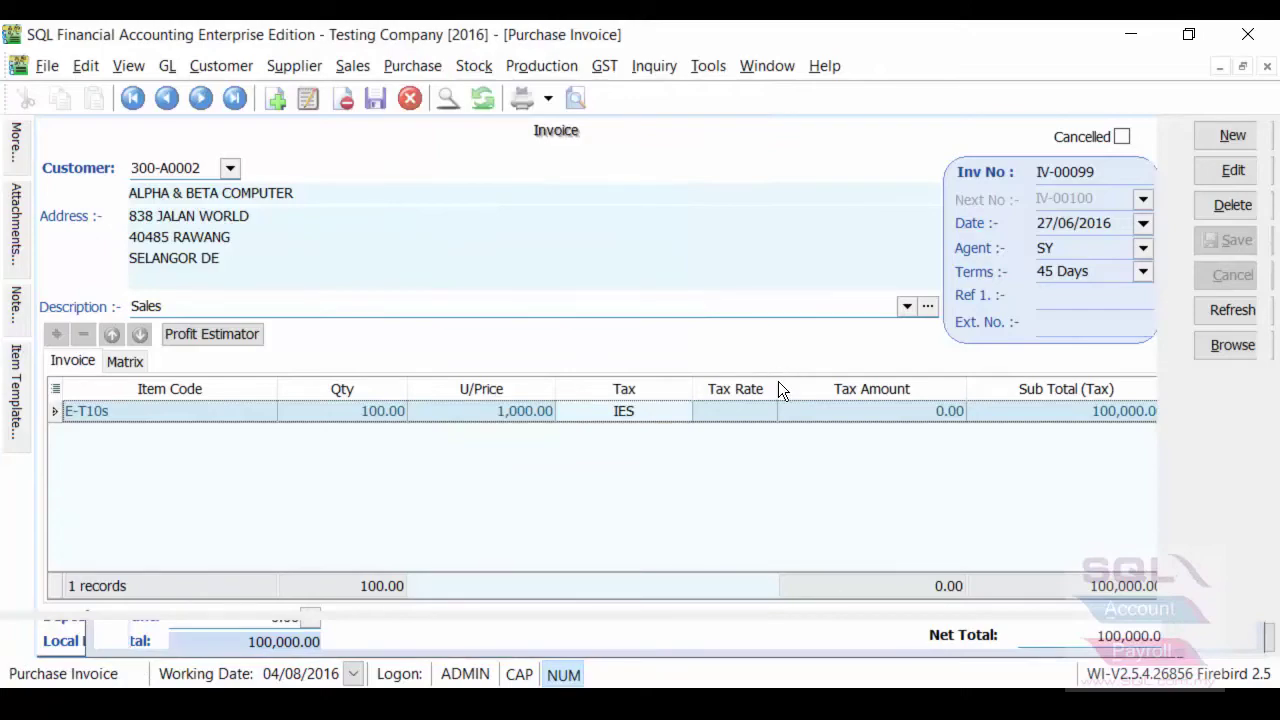
pyautogui.doubleClick(620, 292)
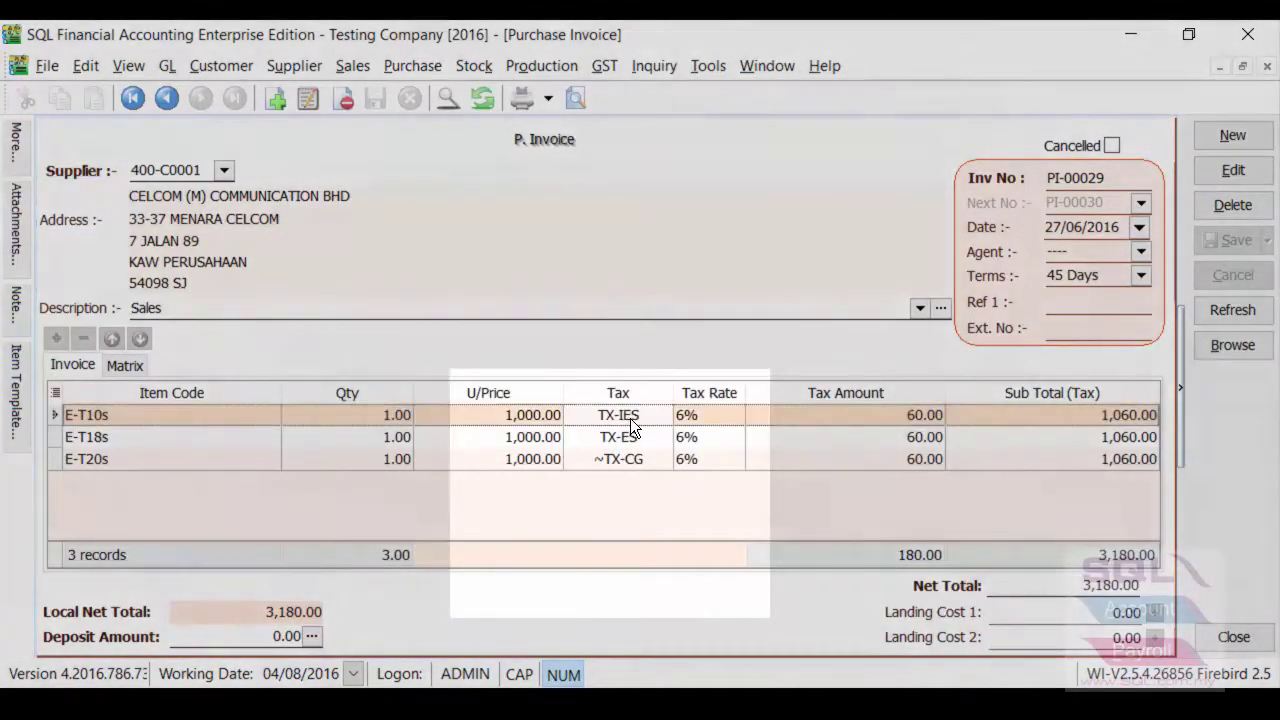
pyautogui.click(628, 415)
pyautogui.click(660, 415)
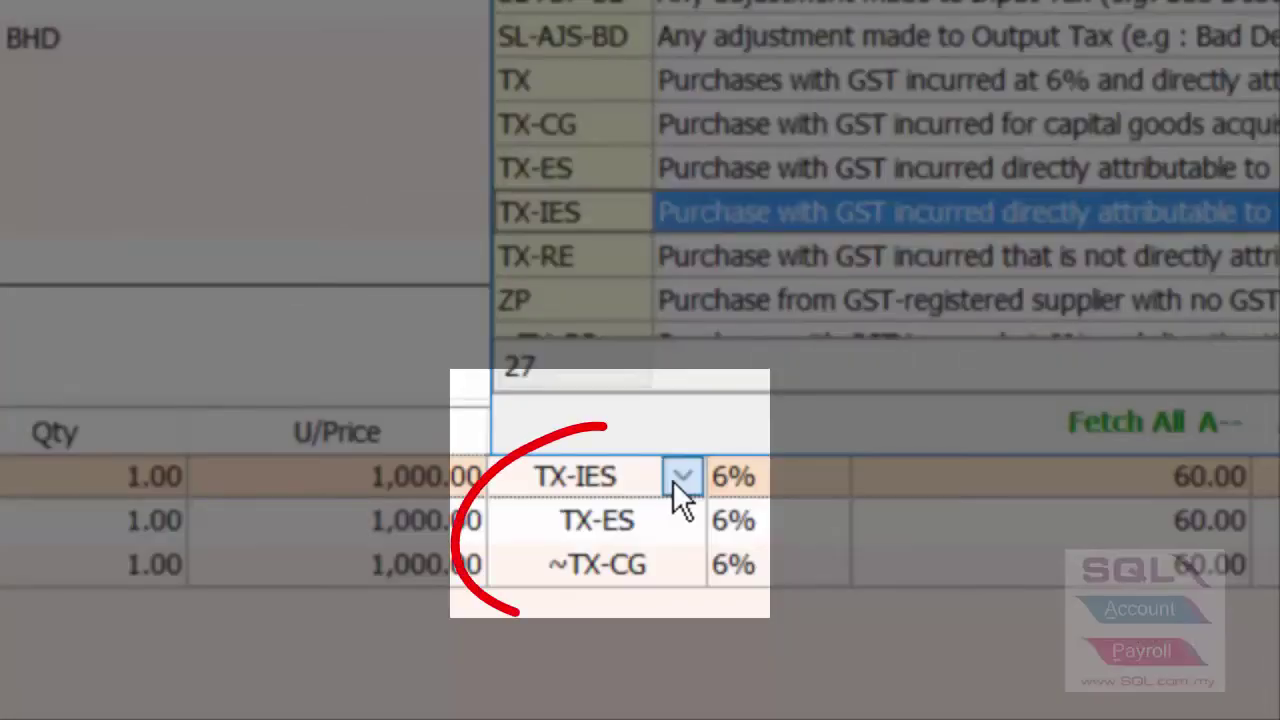
pyautogui.click(672, 484)
pyautogui.click(672, 526)
pyautogui.click(684, 526)
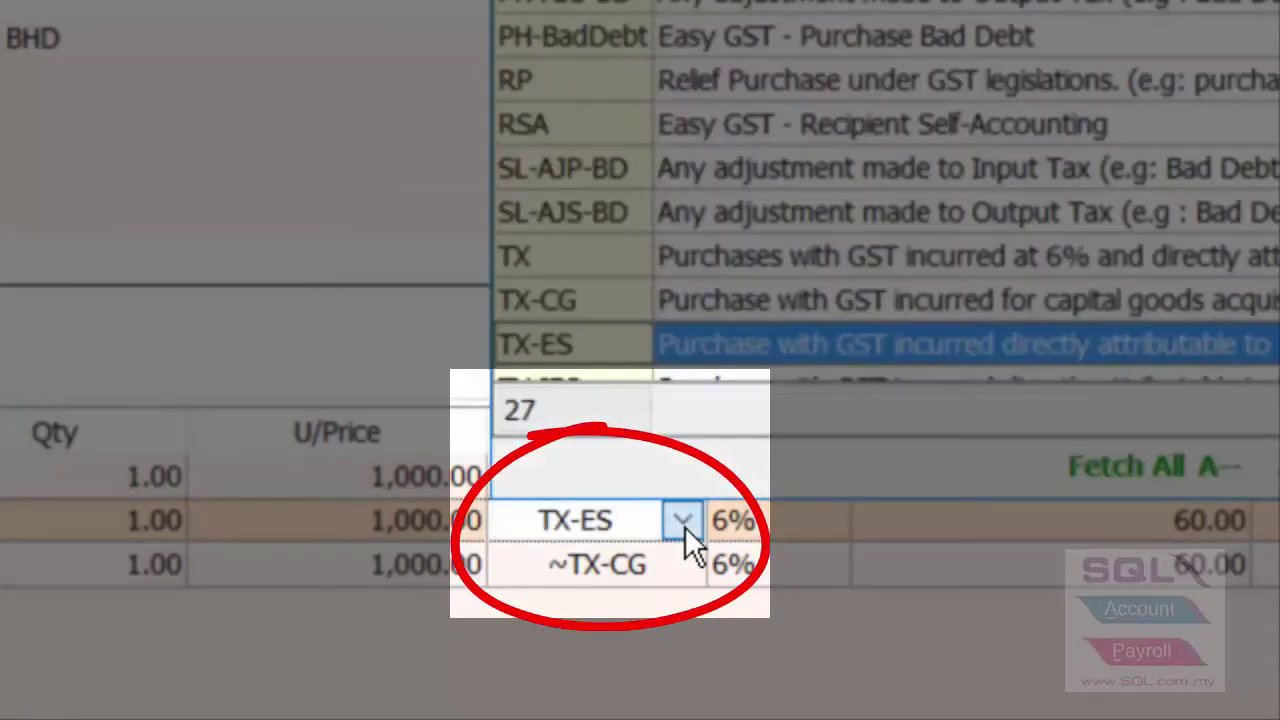
# Highlight the third line's ~TX-CG tax code, pointing out its tilde prefix
pyautogui.click(674, 566)
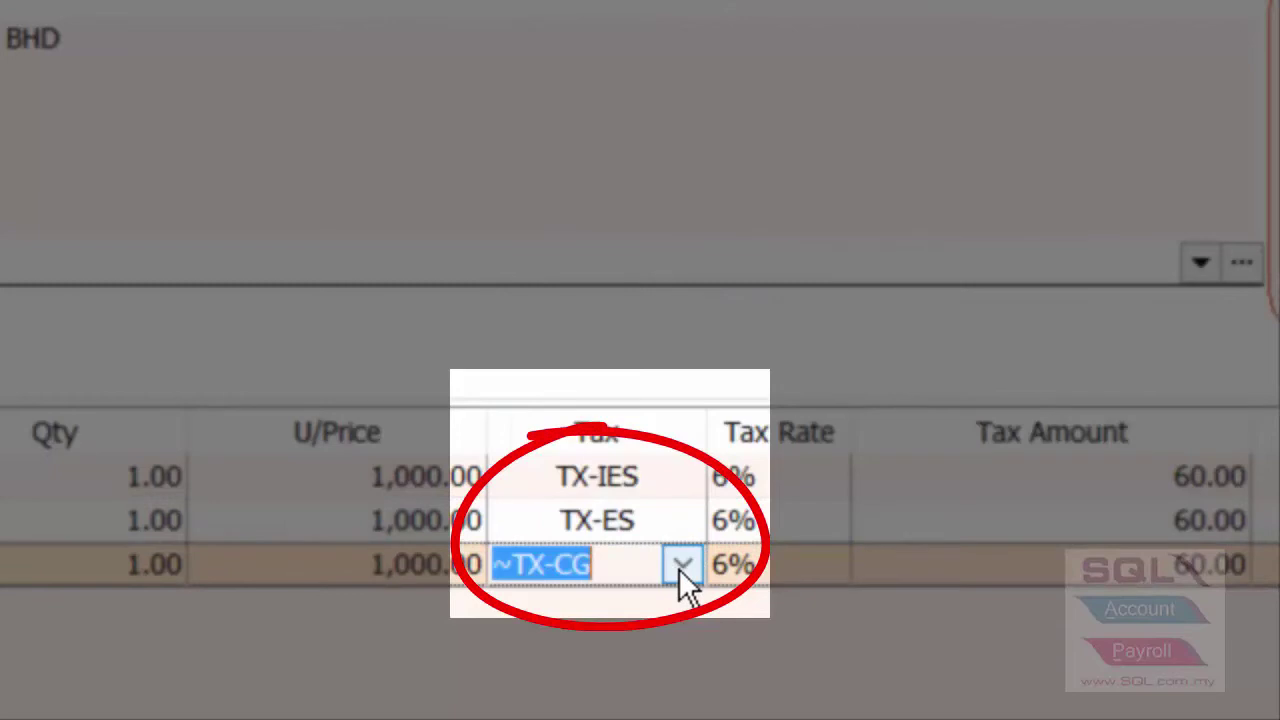
pyautogui.moveTo(622, 567); pyautogui.dragTo(480, 575)
pyautogui.moveTo(600, 569); pyautogui.dragTo(502, 568)
pyautogui.click(505, 566)
pyautogui.doubleClick(505, 566)
pyautogui.click(507, 565)
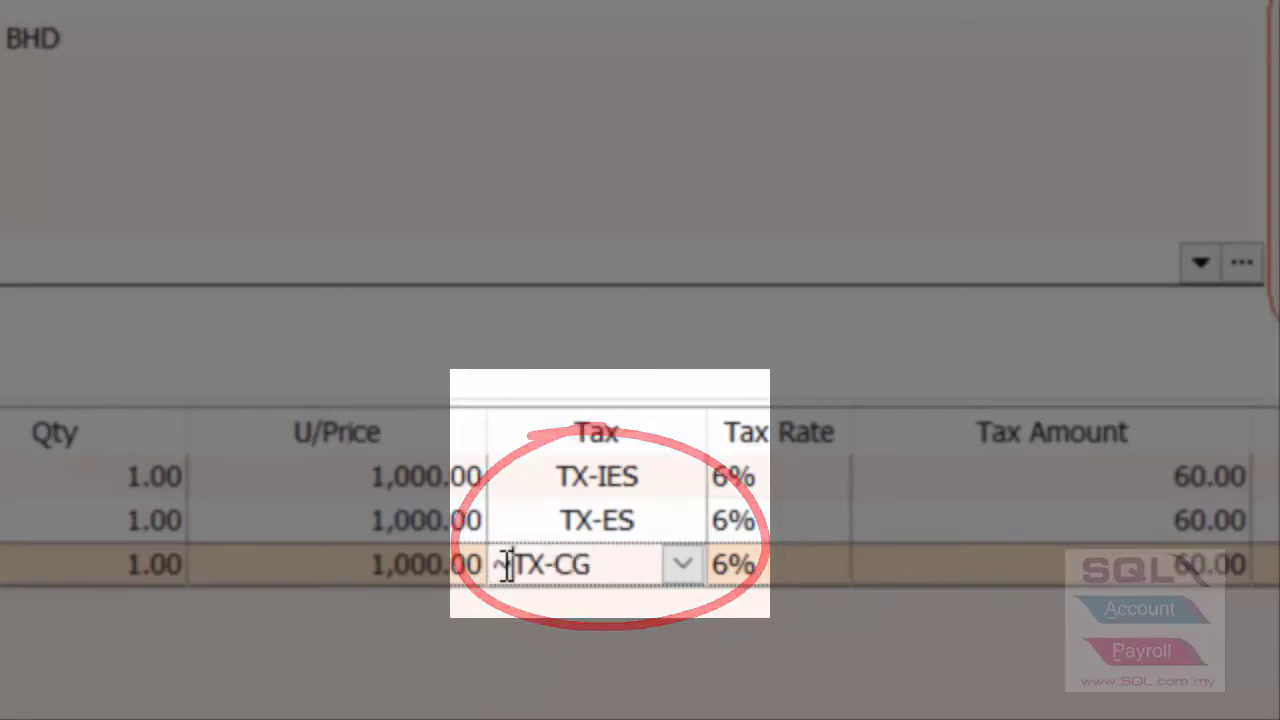
pyautogui.doubleClick(506, 566)
pyautogui.moveTo(506, 566); pyautogui.dragTo(493, 570)
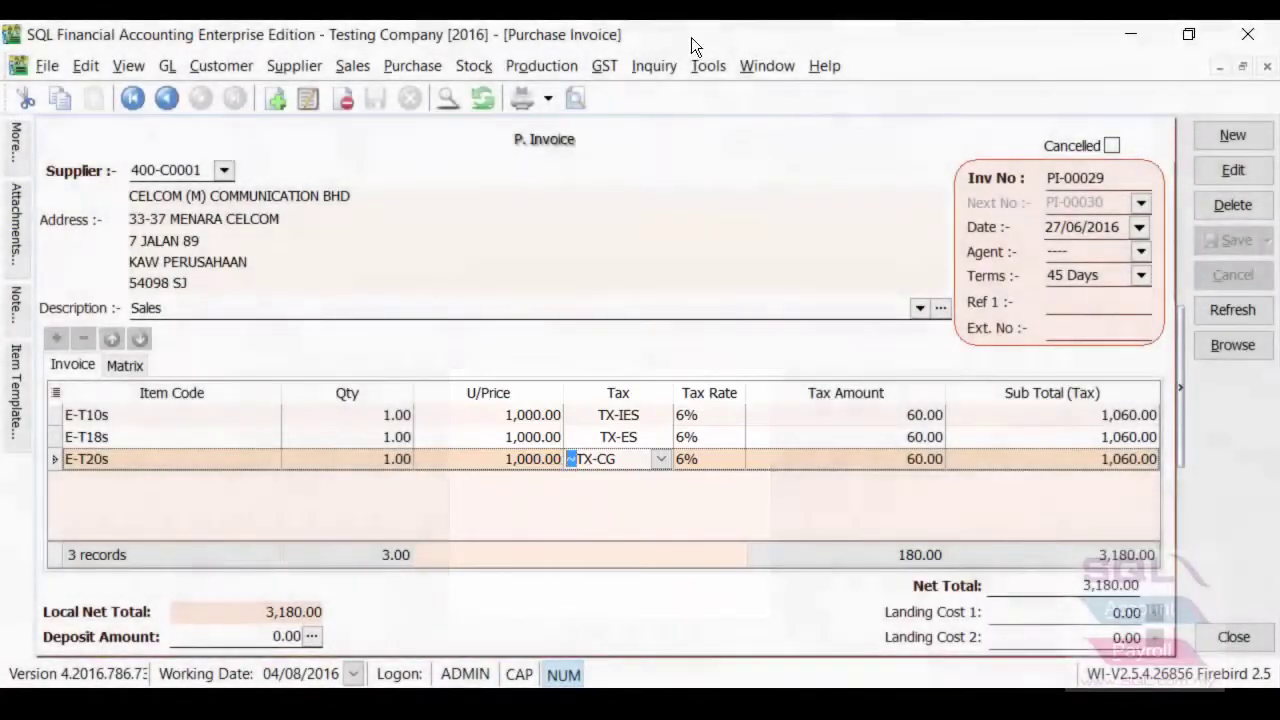
pyautogui.click(605, 65)
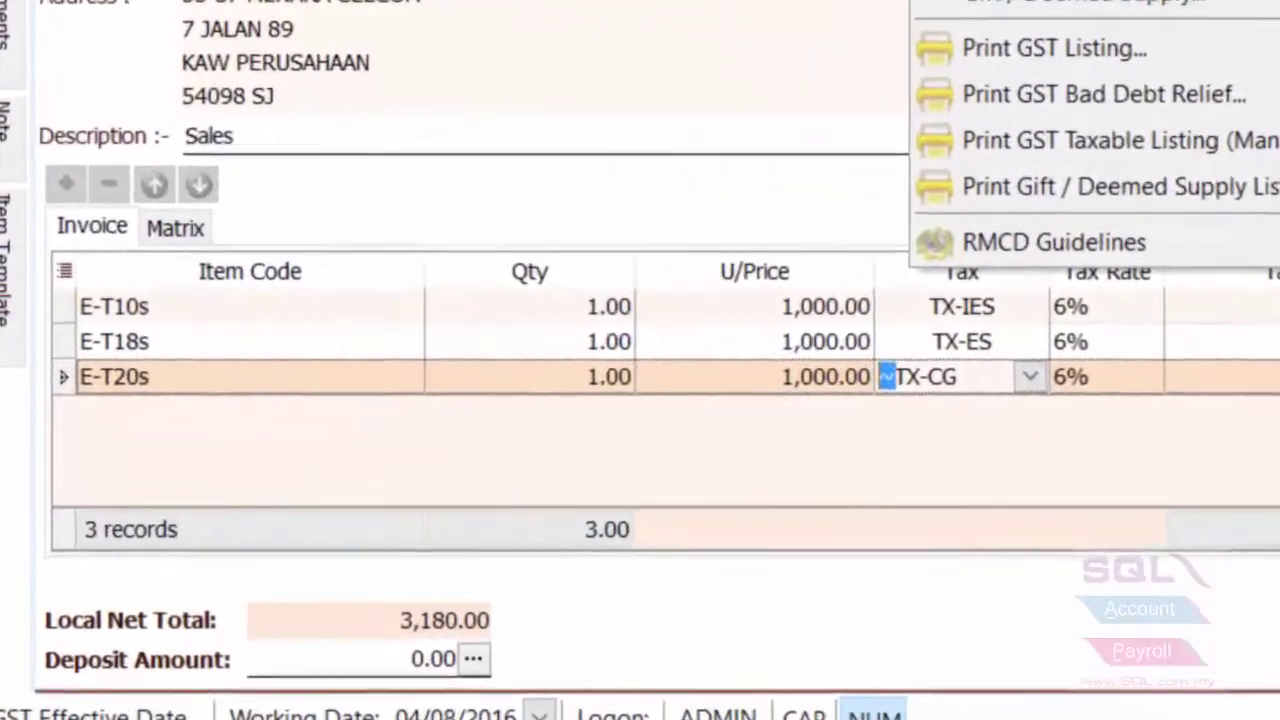
# In Maintain Tax, compare ~TX-CG with TX-CG and highlight the changed tax codes
pyautogui.click(866, 73)
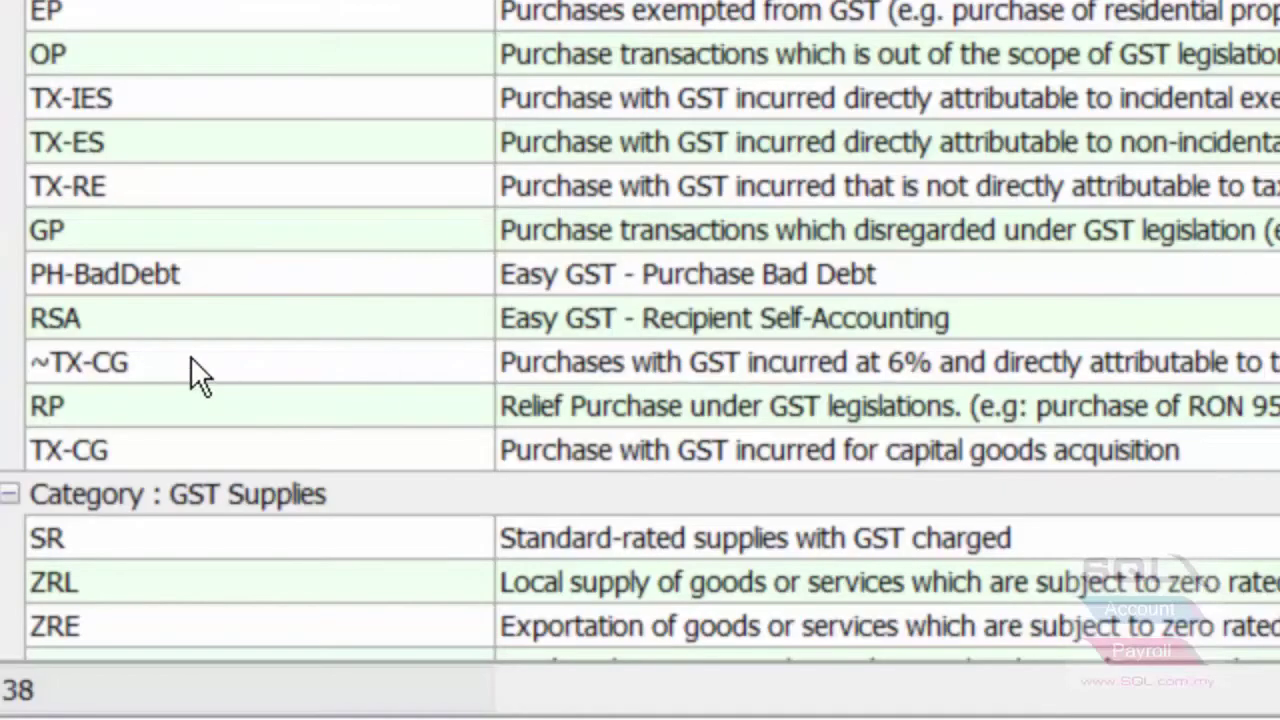
pyautogui.click(190, 356)
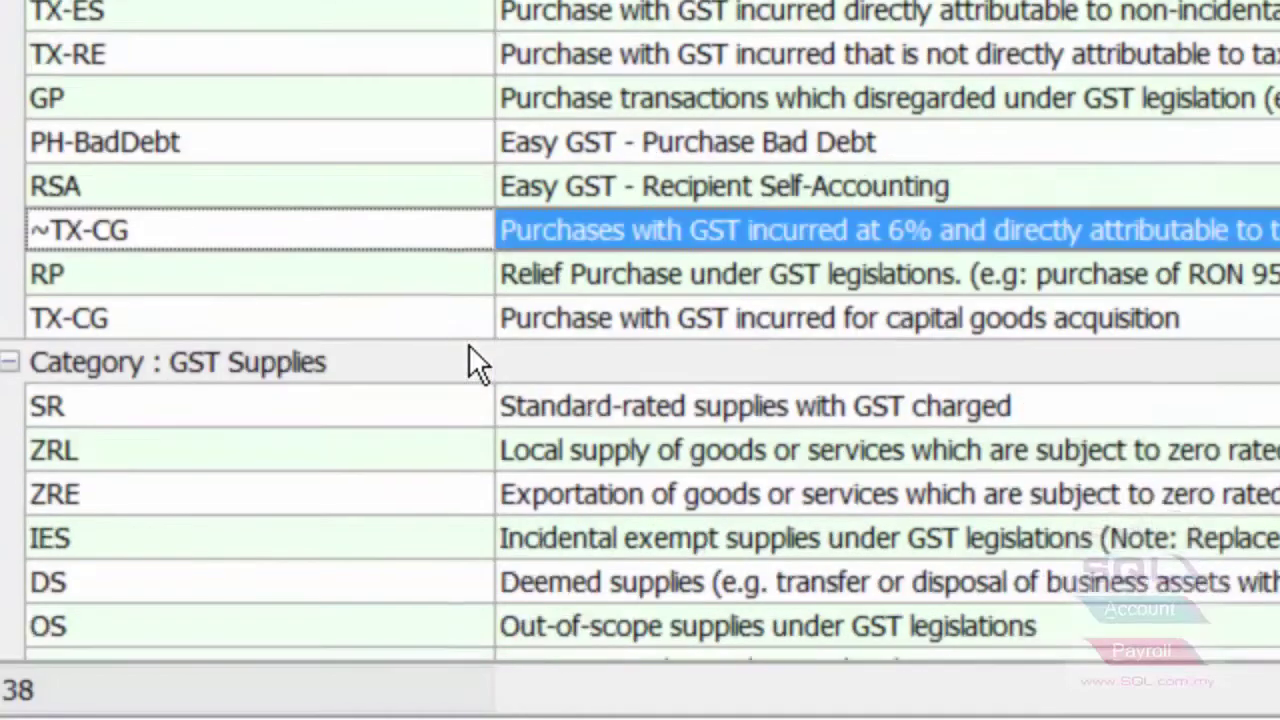
pyautogui.scroll(-1, 470, 350)
pyautogui.click(316, 190)
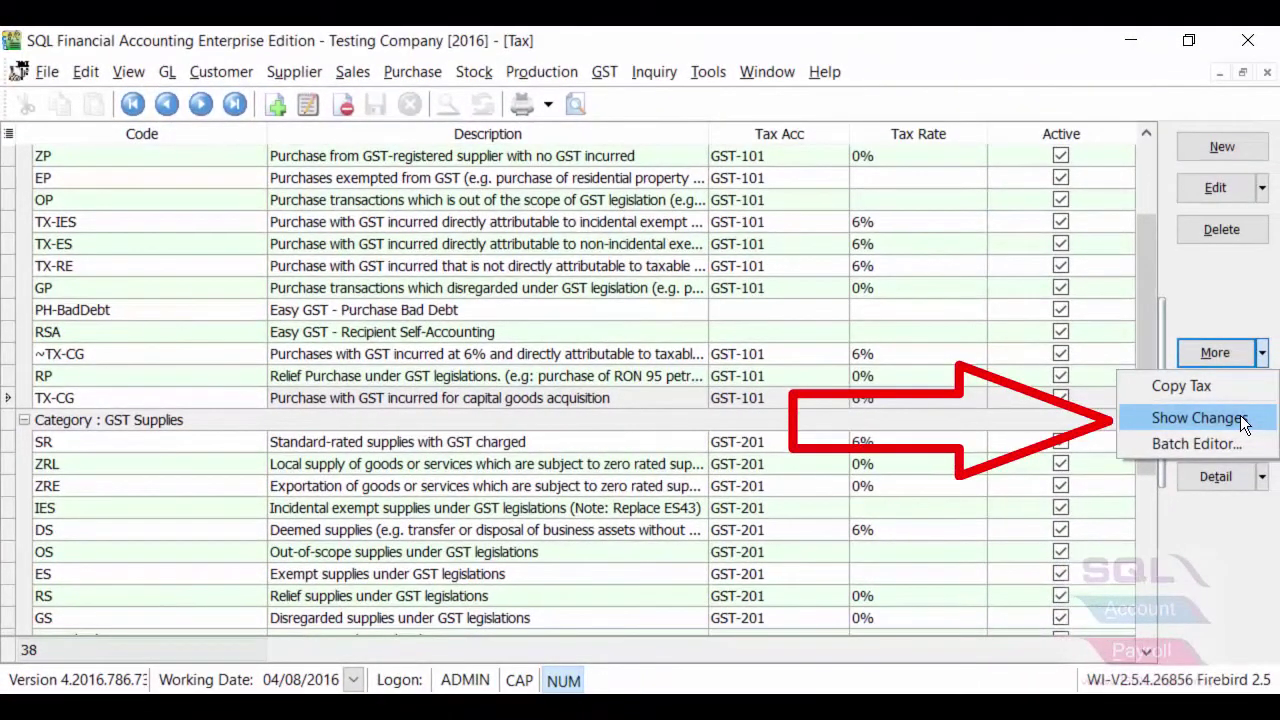
pyautogui.click(1242, 424)
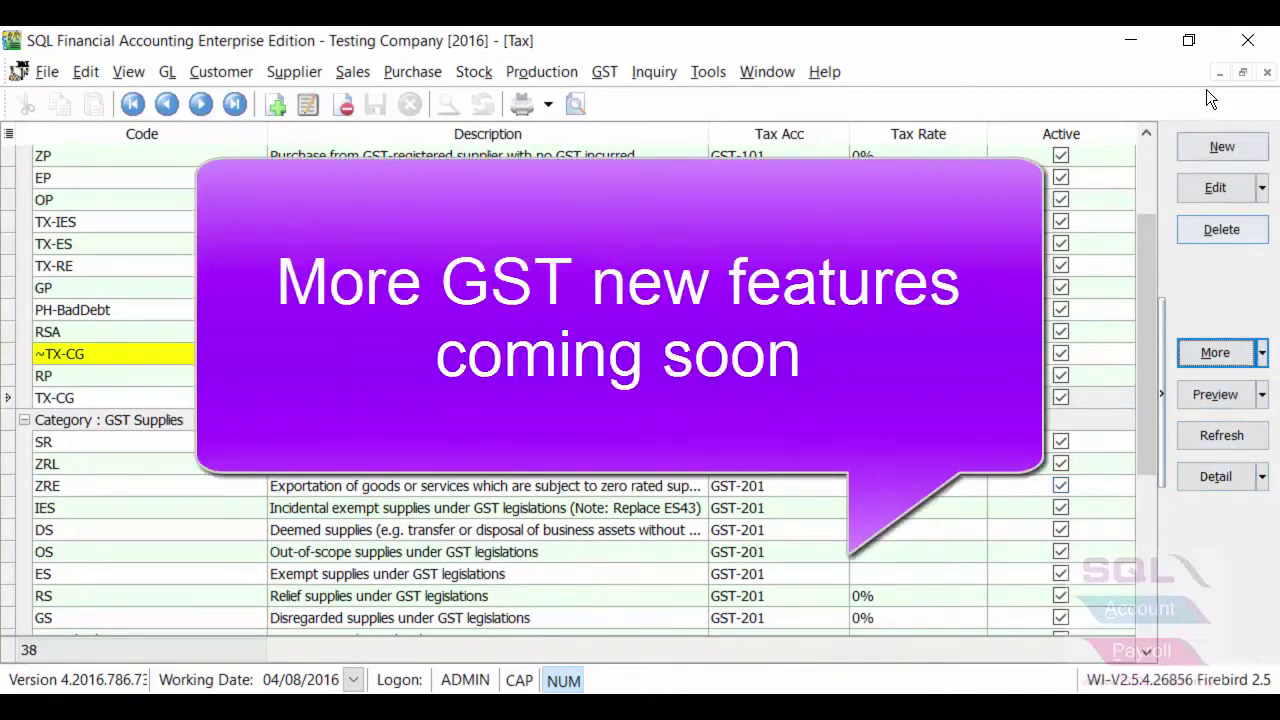
# Close the tax list, purchase invoice, sales invoice and remaining document windows
pyautogui.click(1266, 73)
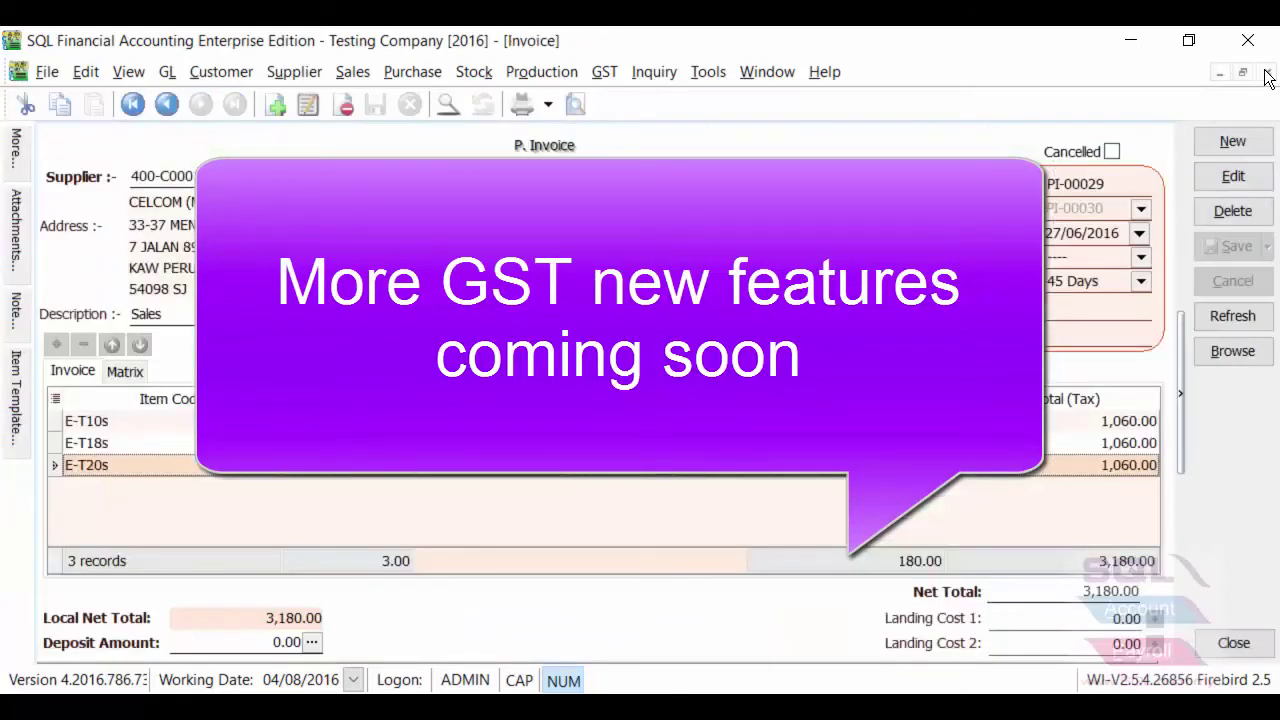
pyautogui.click(1266, 73)
pyautogui.click(1266, 73)
pyautogui.click(1266, 73)
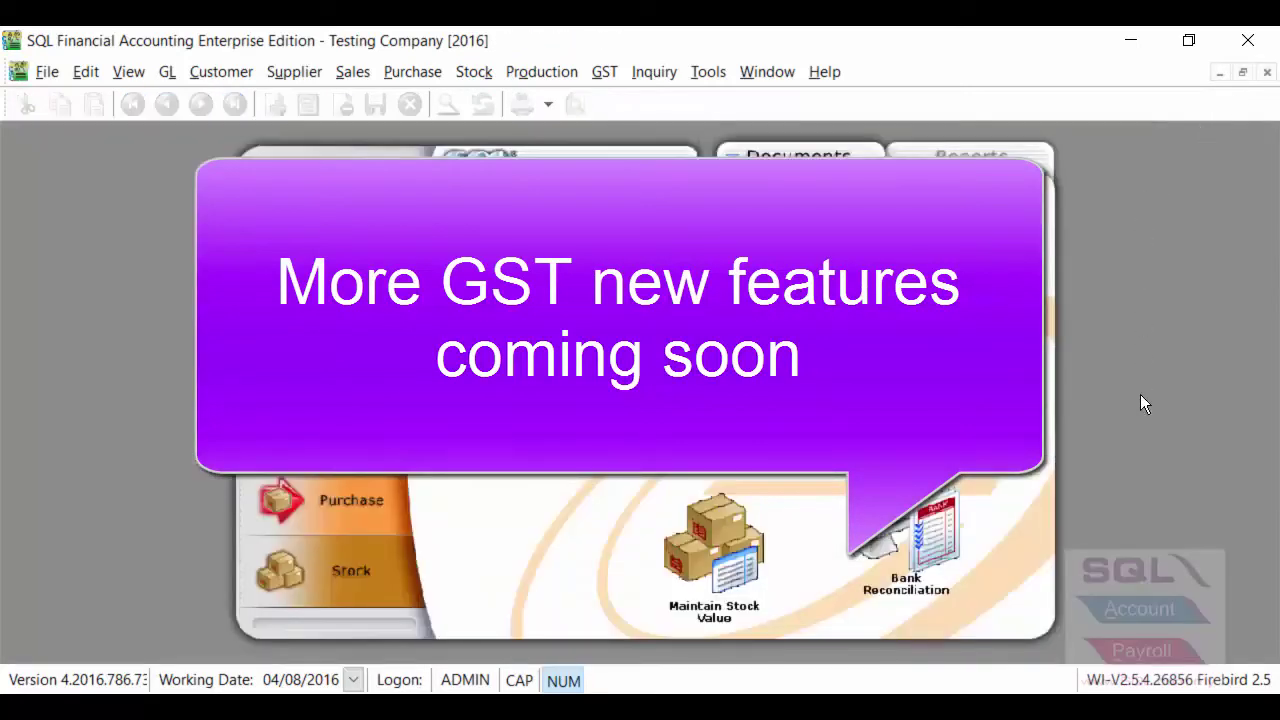